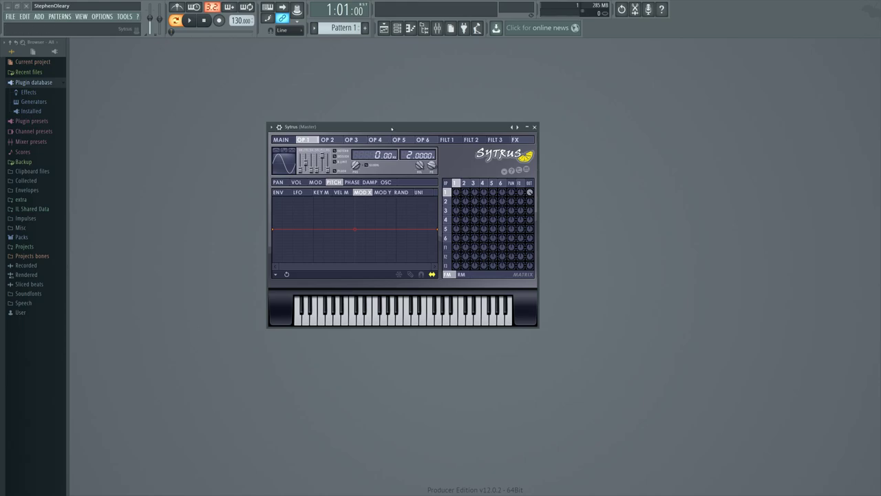
{"action": "left_click_drag", "start_coordinate": [392, 129], "coordinate": [416, 133]}
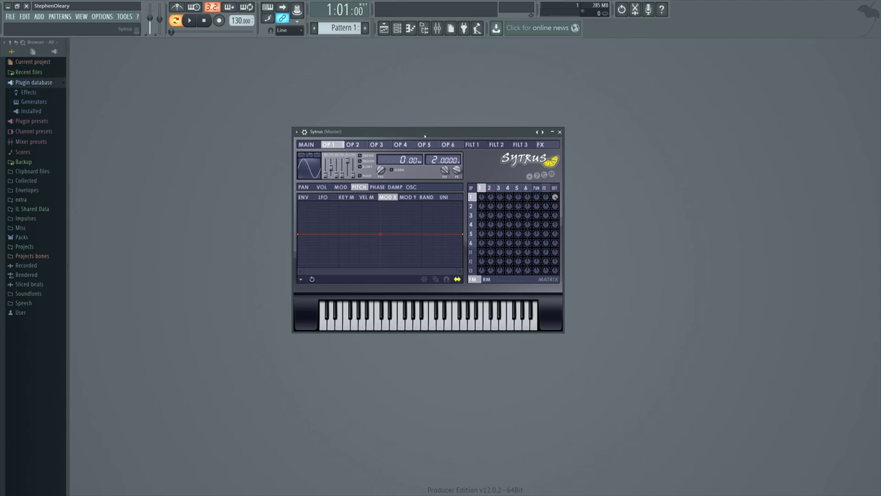
{"action": "mouse_move", "coordinate": [430, 134]}
{"action": "left_mouse_down"}
{"action": "mouse_move", "coordinate": [407, 135]}
{"action": "mouse_move", "coordinate": [427, 140]}
{"action": "mouse_move", "coordinate": [414, 137]}
{"action": "left_mouse_up"}
{"action": "mouse_move", "coordinate": [479, 135]}
{"action": "left_mouse_down"}
{"action": "mouse_move", "coordinate": [503, 148]}
{"action": "mouse_move", "coordinate": [485, 163]}
{"action": "mouse_move", "coordinate": [495, 157]}
{"action": "mouse_move", "coordinate": [483, 153]}
{"action": "left_mouse_up"}
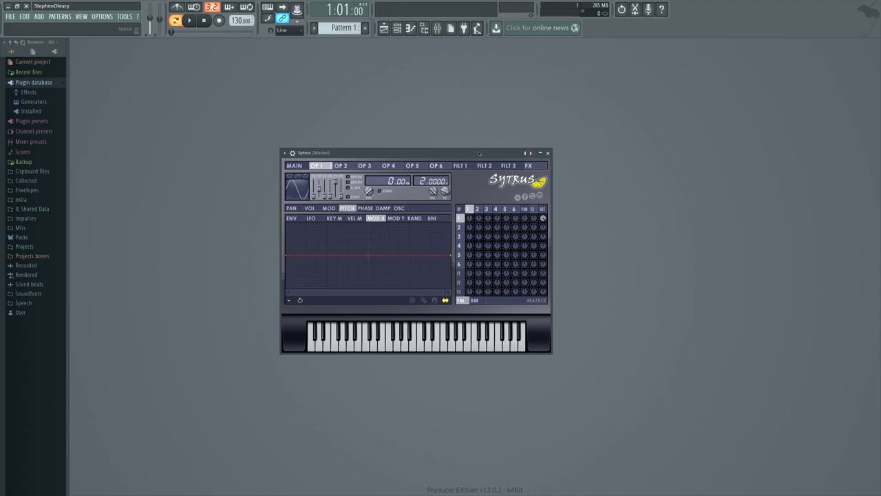
{"action": "left_click_drag", "start_coordinate": [479, 152], "coordinate": [479, 151]}
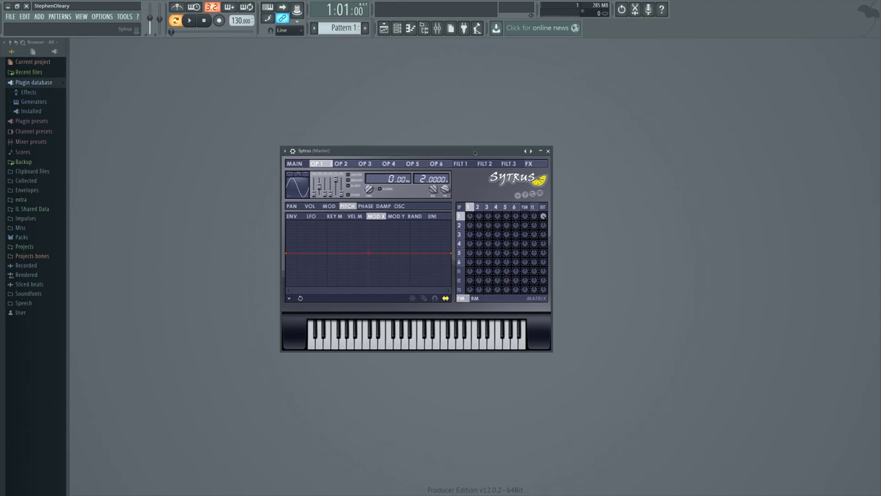
{"action": "left_click_drag", "start_coordinate": [475, 153], "coordinate": [474, 145]}
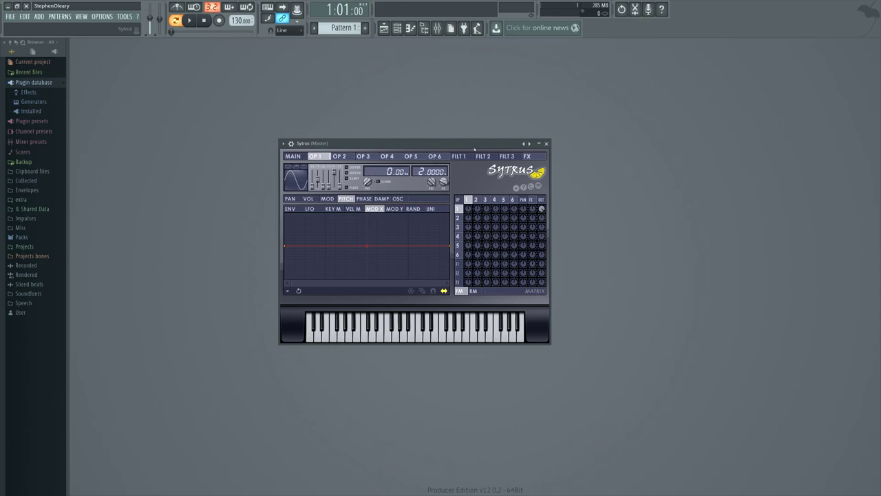
{"action": "left_click_drag", "start_coordinate": [475, 146], "coordinate": [480, 147]}
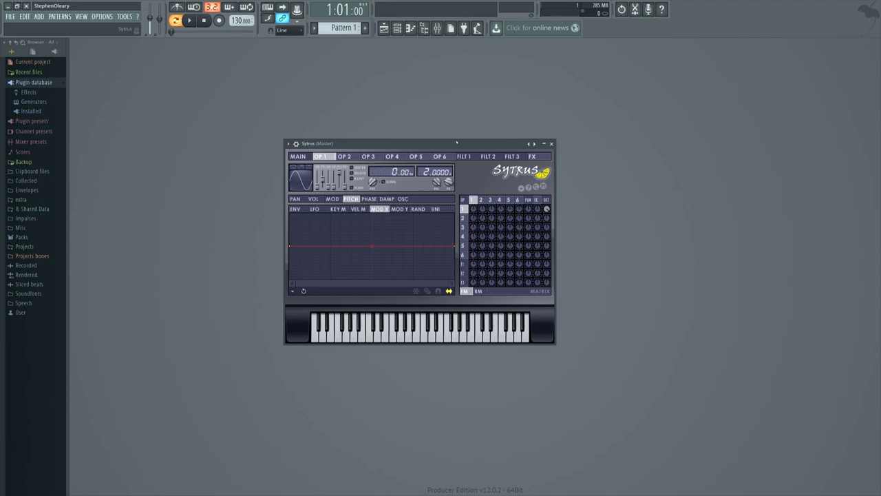
{"action": "left_click", "coordinate": [481, 199]}
{"action": "mouse_move", "coordinate": [482, 201]}
{"action": "left_mouse_down"}
{"action": "mouse_move", "coordinate": [472, 201]}
{"action": "mouse_move", "coordinate": [509, 200]}
{"action": "mouse_move", "coordinate": [472, 201]}
{"action": "left_mouse_up"}
{"action": "left_click_drag", "start_coordinate": [548, 210], "coordinate": [545, 207]}
{"action": "mouse_move", "coordinate": [477, 148]}
{"action": "left_mouse_down"}
{"action": "mouse_move", "coordinate": [487, 134]}
{"action": "mouse_move", "coordinate": [387, 173]}
{"action": "mouse_move", "coordinate": [479, 135]}
{"action": "left_mouse_up"}
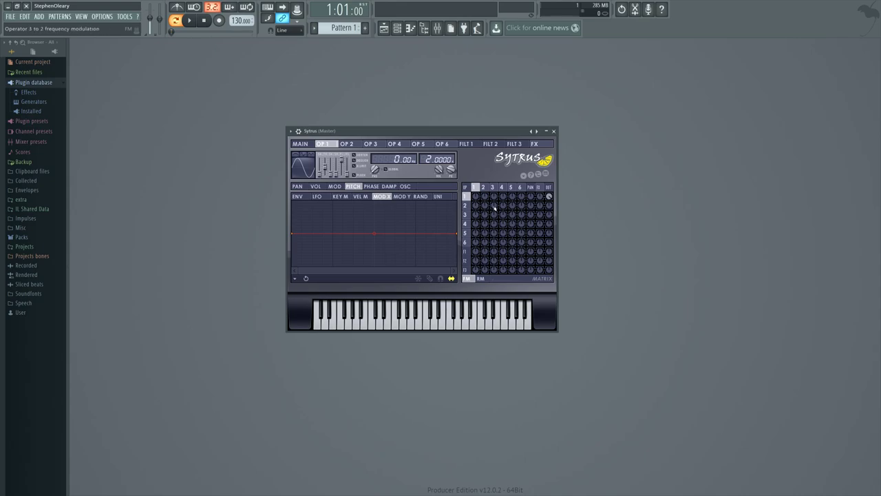
Select operator 2 in the matrix and shape its waveform into a saw
{"action": "mouse_move", "coordinate": [495, 207]}
{"action": "left_mouse_down"}
{"action": "mouse_move", "coordinate": [495, 197]}
{"action": "mouse_move", "coordinate": [494, 208]}
{"action": "left_mouse_up"}
{"action": "left_click", "coordinate": [485, 189]}
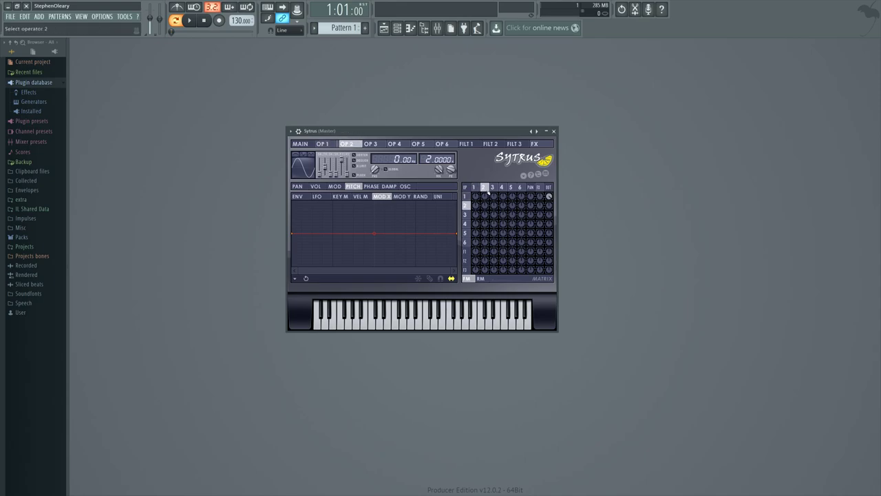
{"action": "left_click_drag", "start_coordinate": [320, 170], "coordinate": [320, 165]}
Try different output levels for operators 1 and 2 in the matrix to hear each operator separately
{"action": "mouse_move", "coordinate": [549, 204]}
{"action": "left_mouse_down"}
{"action": "mouse_move", "coordinate": [548, 213]}
{"action": "mouse_move", "coordinate": [549, 193]}
{"action": "mouse_move", "coordinate": [549, 216]}
{"action": "left_mouse_up"}
{"action": "left_click_drag", "start_coordinate": [549, 196], "coordinate": [549, 235]}
{"action": "scroll", "coordinate": [549, 196], "scroll_direction": "down", "scroll_amount": 6}
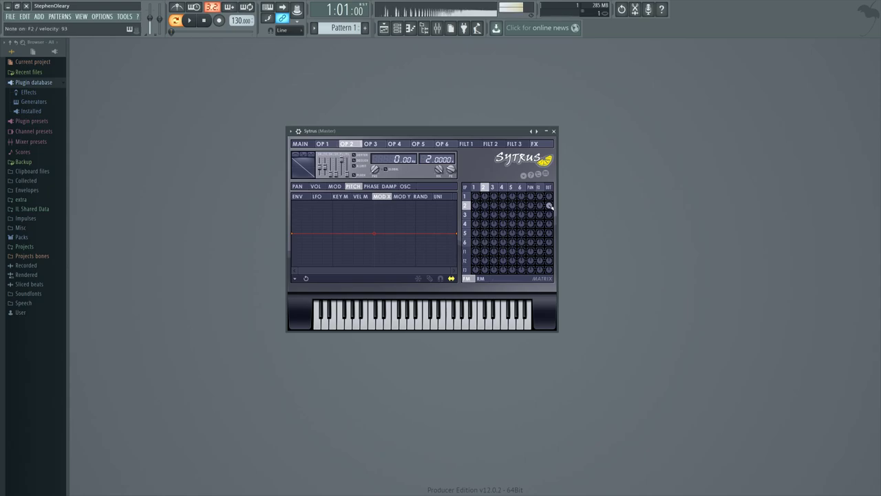
{"action": "left_click_drag", "start_coordinate": [549, 196], "coordinate": [548, 231]}
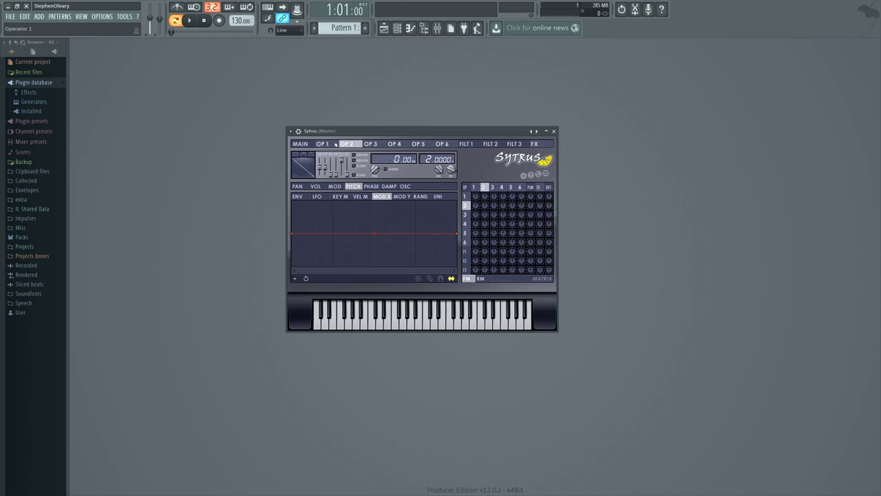
Compare the settings pages of operators 1, 2 and 3
{"action": "left_click", "coordinate": [372, 144]}
{"action": "left_click", "coordinate": [349, 144]}
{"action": "left_click", "coordinate": [326, 144]}
{"action": "left_click", "coordinate": [349, 144]}
{"action": "left_click", "coordinate": [375, 145]}
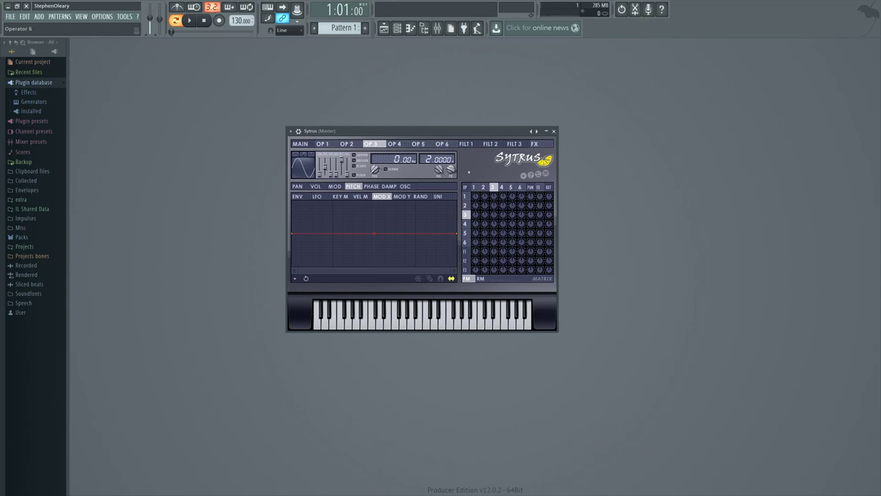
Try the output levels of operators 3 and 4 and reset the outputs of operators 1 to 3 to their defaults
{"action": "left_click_drag", "start_coordinate": [549, 216], "coordinate": [549, 205]}
{"action": "mouse_move", "coordinate": [549, 225]}
{"action": "left_mouse_down"}
{"action": "mouse_move", "coordinate": [550, 214]}
{"action": "mouse_move", "coordinate": [549, 224]}
{"action": "left_mouse_up"}
{"action": "left_click", "coordinate": [549, 197], "text": "alt"}
{"action": "left_click", "coordinate": [549, 205], "text": "alt"}
{"action": "left_click", "coordinate": [549, 214], "text": "alt"}
Try operator 1's self-modulation amount in the matrix and reselect operator 1 for editing
{"action": "left_click_drag", "start_coordinate": [475, 197], "coordinate": [475, 192]}
{"action": "left_click", "coordinate": [484, 187]}
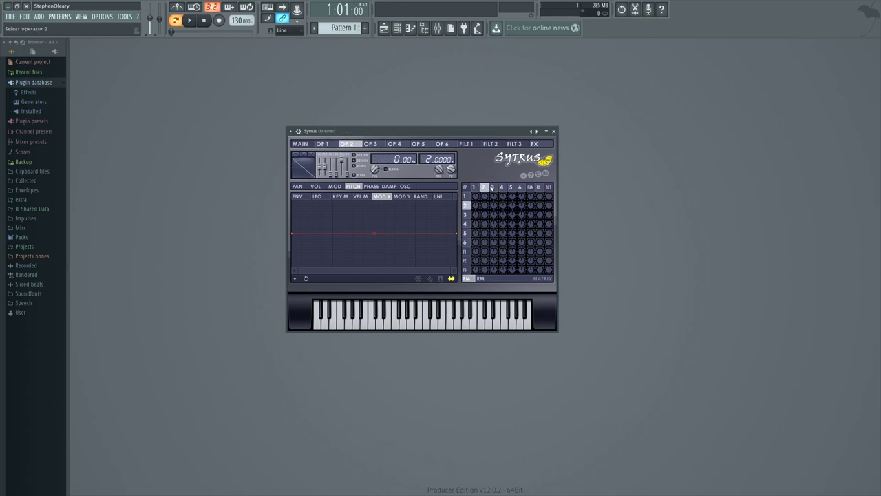
{"action": "left_click", "coordinate": [474, 187]}
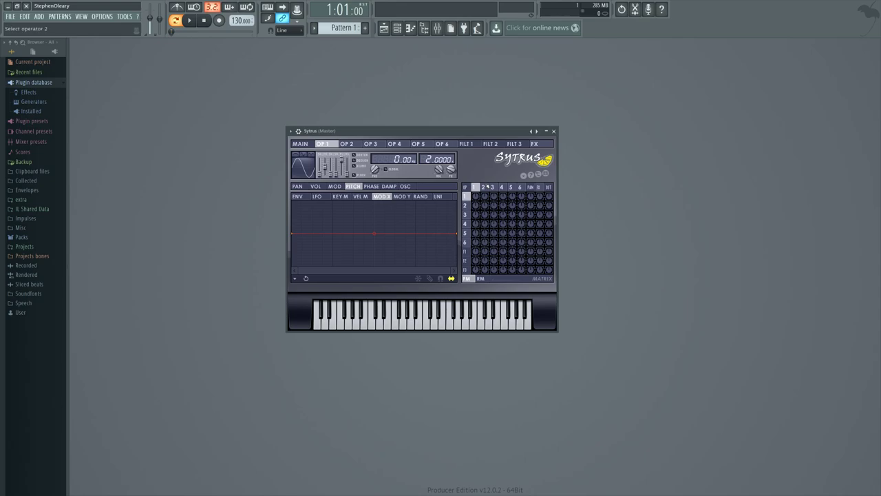
Try different shape and tension settings on operator 1's waveform
{"action": "left_click_drag", "start_coordinate": [455, 133], "coordinate": [468, 148]}
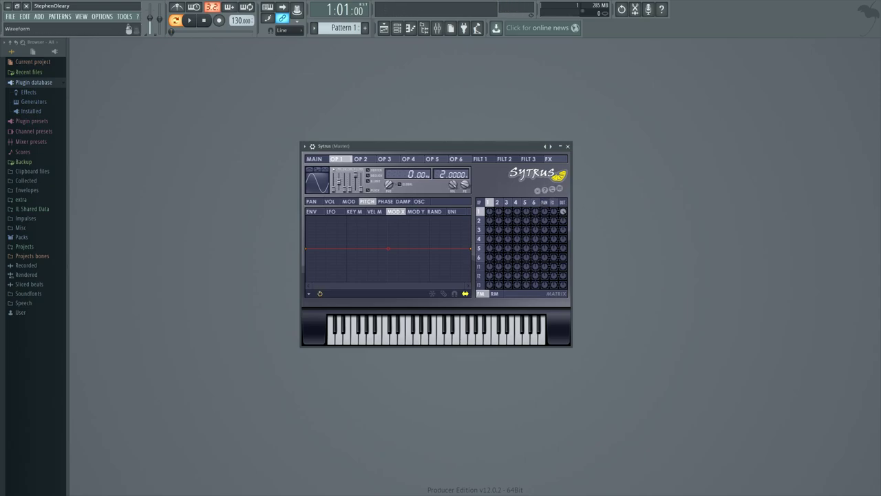
{"action": "mouse_move", "coordinate": [333, 183]}
{"action": "left_mouse_down"}
{"action": "mouse_move", "coordinate": [333, 174]}
{"action": "mouse_move", "coordinate": [333, 183]}
{"action": "mouse_move", "coordinate": [316, 180]}
{"action": "left_mouse_up"}
{"action": "left_click_drag", "start_coordinate": [317, 180], "coordinate": [316, 170]}
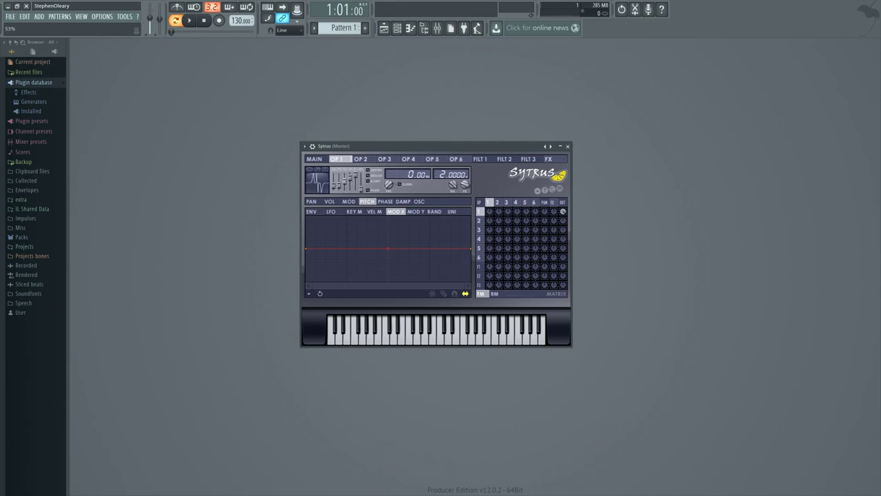
{"action": "left_click_drag", "start_coordinate": [345, 188], "coordinate": [339, 180]}
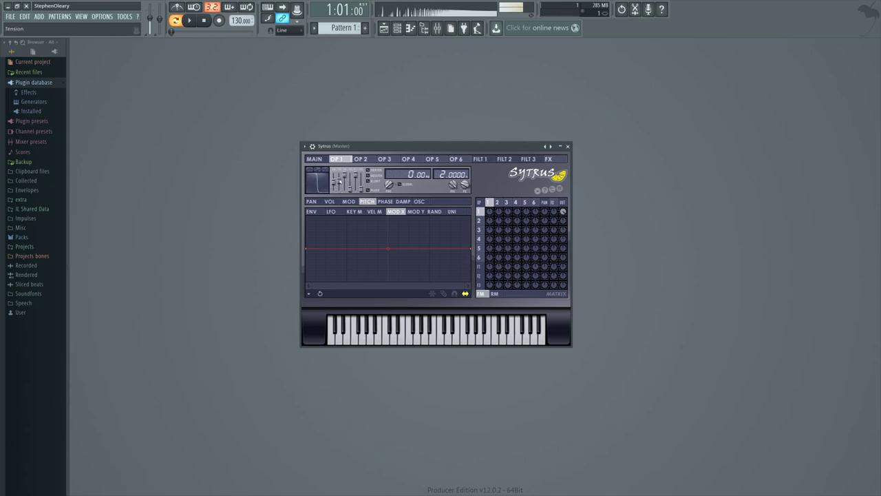
{"action": "left_click", "coordinate": [335, 184]}
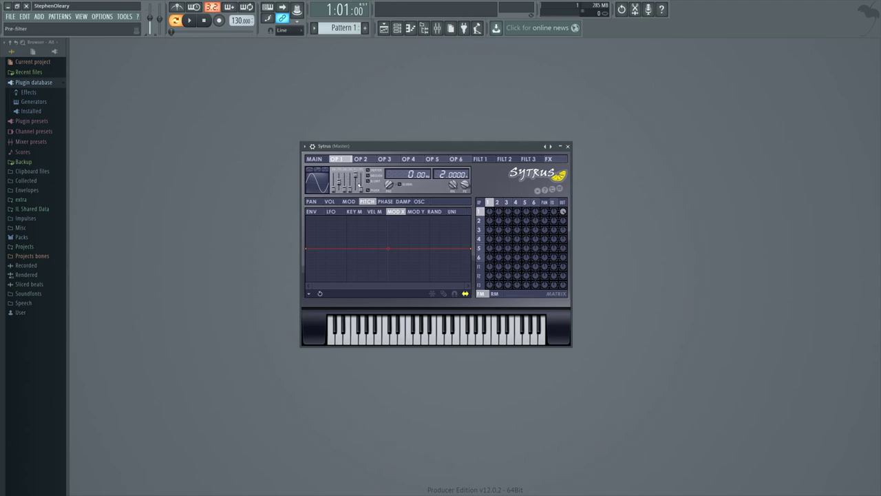
Load the Square waveform for operator 1 and try its shape amount and the waveform display options
{"action": "left_click", "coordinate": [318, 180]}
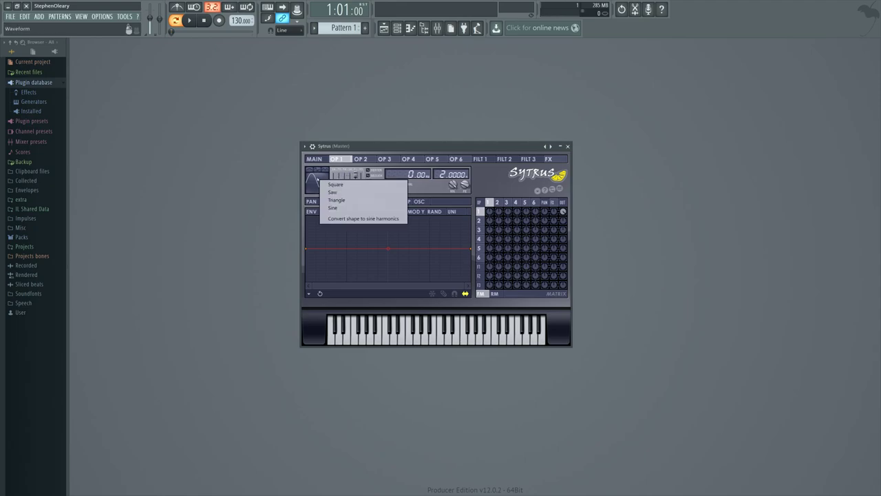
{"action": "left_click", "coordinate": [348, 185]}
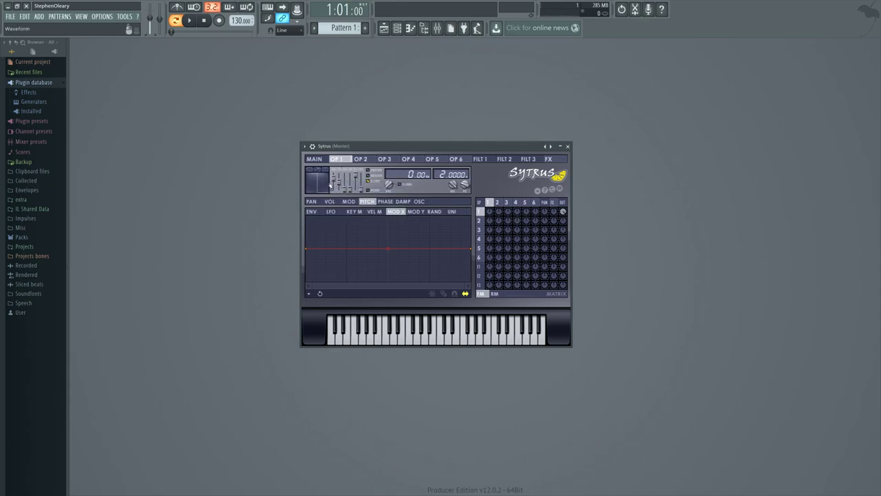
{"action": "left_click_drag", "start_coordinate": [334, 176], "coordinate": [335, 174]}
{"action": "left_click", "coordinate": [316, 170]}
{"action": "left_click", "coordinate": [310, 170]}
{"action": "left_click", "coordinate": [325, 170]}
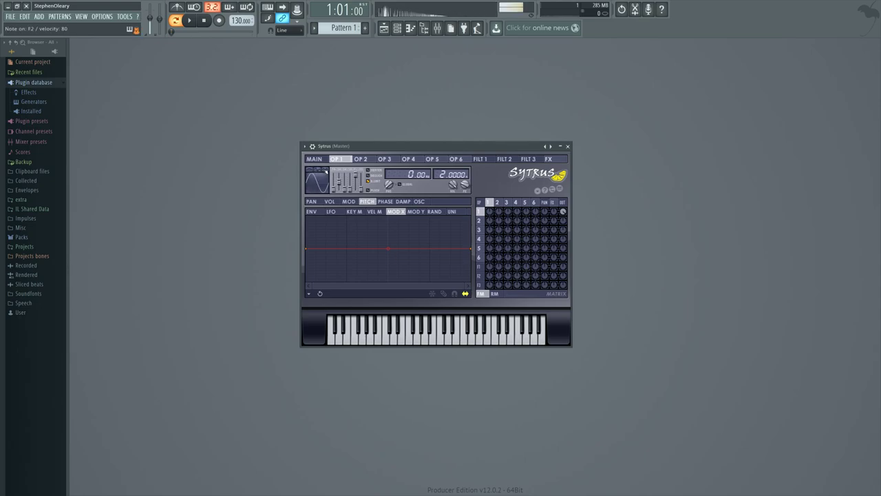
{"action": "left_click", "coordinate": [325, 170]}
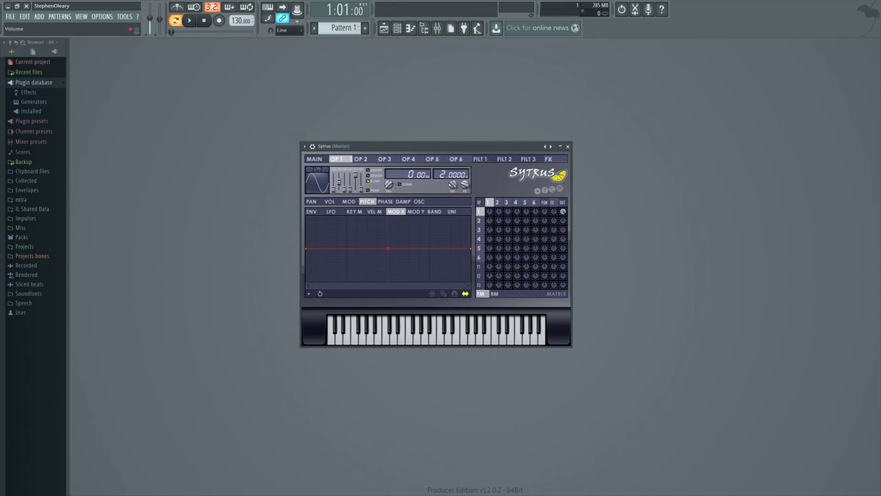
Set operator 1's frequency ratio to 0.0000 and its frequency offset to 224.00 Hz
{"action": "left_click_drag", "start_coordinate": [452, 184], "coordinate": [453, 206]}
{"action": "mouse_move", "coordinate": [476, 149]}
{"action": "left_mouse_down"}
{"action": "mouse_move", "coordinate": [462, 143]}
{"action": "mouse_move", "coordinate": [471, 157]}
{"action": "mouse_move", "coordinate": [460, 171]}
{"action": "mouse_move", "coordinate": [481, 162]}
{"action": "left_mouse_up"}
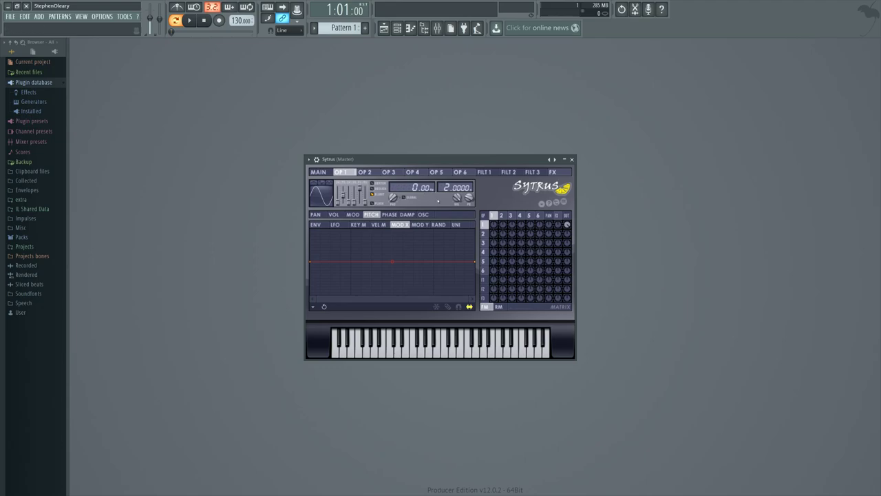
{"action": "left_click_drag", "start_coordinate": [447, 188], "coordinate": [417, 188]}
{"action": "left_click_drag", "start_coordinate": [447, 187], "coordinate": [446, 179]}
{"action": "scroll", "coordinate": [462, 187], "scroll_direction": "down", "scroll_amount": 1}
{"action": "left_click_drag", "start_coordinate": [446, 187], "coordinate": [447, 201]}
{"action": "left_click_drag", "start_coordinate": [418, 190], "coordinate": [418, 124]}
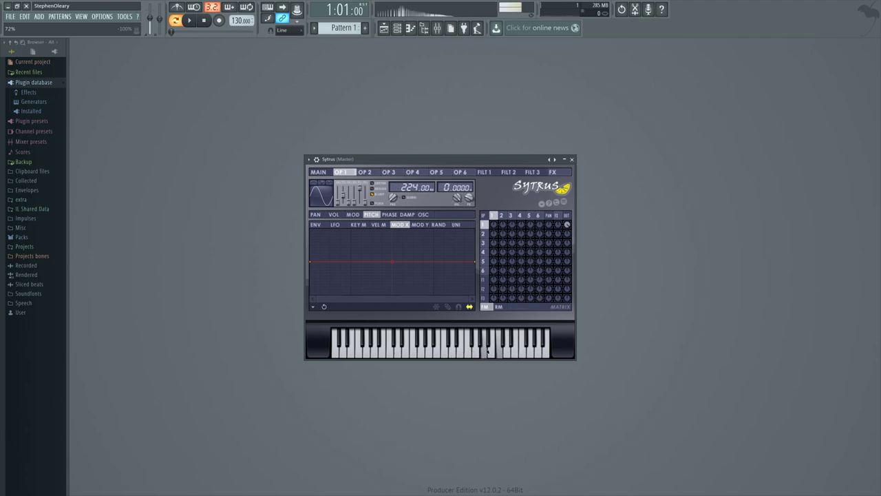
Audition several notes across the on-screen keyboard and restore operator 1's offset to 0 Hz and ratio to 2.0000
{"action": "left_click", "coordinate": [414, 350]}
{"action": "left_click", "coordinate": [428, 351]}
{"action": "left_click", "coordinate": [499, 351]}
{"action": "left_click", "coordinate": [499, 350]}
{"action": "left_click", "coordinate": [440, 350]}
{"action": "left_click", "coordinate": [390, 351]}
{"action": "left_click", "coordinate": [498, 354]}
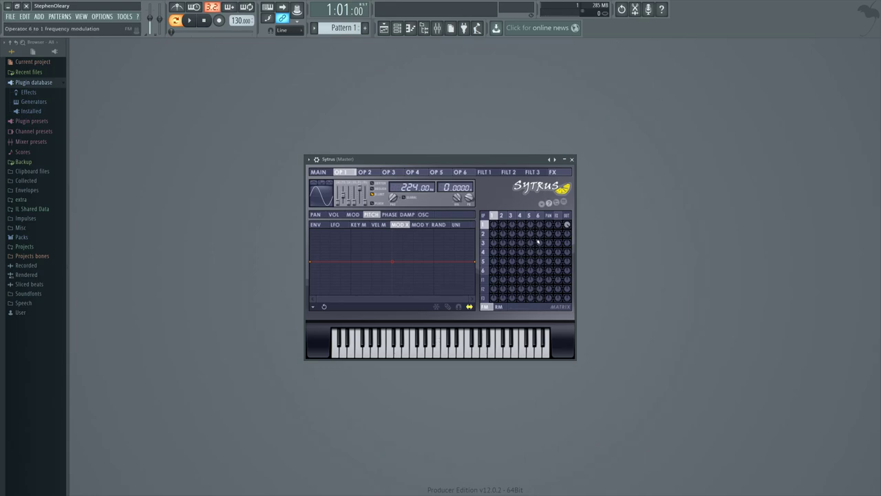
{"action": "left_click_drag", "start_coordinate": [411, 186], "coordinate": [448, 180]}
Try different shape, skew, sine shaper and pre-filter amounts on operator 1's waveform
{"action": "left_click_drag", "start_coordinate": [338, 202], "coordinate": [343, 192]}
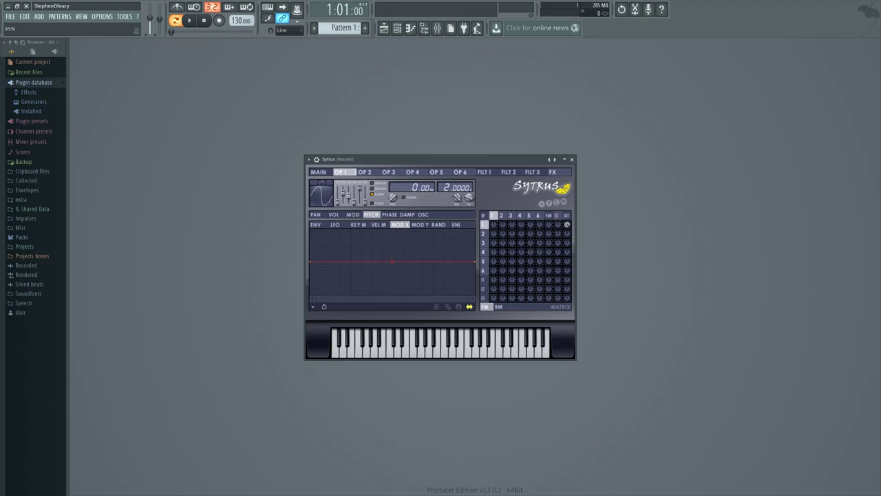
{"action": "mouse_move", "coordinate": [347, 200]}
{"action": "left_mouse_down"}
{"action": "mouse_move", "coordinate": [344, 186]}
{"action": "mouse_move", "coordinate": [349, 195]}
{"action": "left_mouse_up"}
{"action": "mouse_move", "coordinate": [355, 201]}
{"action": "left_mouse_down"}
{"action": "mouse_move", "coordinate": [354, 188]}
{"action": "mouse_move", "coordinate": [357, 203]}
{"action": "left_mouse_up"}
{"action": "left_click_drag", "start_coordinate": [338, 202], "coordinate": [338, 193]}
{"action": "mouse_move", "coordinate": [359, 187]}
{"action": "left_mouse_down"}
{"action": "mouse_move", "coordinate": [360, 203]}
{"action": "mouse_move", "coordinate": [359, 188]}
{"action": "left_mouse_up"}
{"action": "left_click", "coordinate": [317, 183]}
Test operator 1's noise amount and reshape its waveform into a saw
{"action": "key", "text": "v"}
{"action": "key", "text": "v"}
{"action": "left_click", "coordinate": [366, 203]}
{"action": "left_click_drag", "start_coordinate": [367, 188], "coordinate": [367, 204]}
{"action": "left_click_drag", "start_coordinate": [338, 202], "coordinate": [337, 196]}
{"action": "left_click_drag", "start_coordinate": [340, 195], "coordinate": [339, 203]}
{"action": "left_click_drag", "start_coordinate": [338, 203], "coordinate": [338, 194]}
{"action": "left_click", "coordinate": [469, 198]}
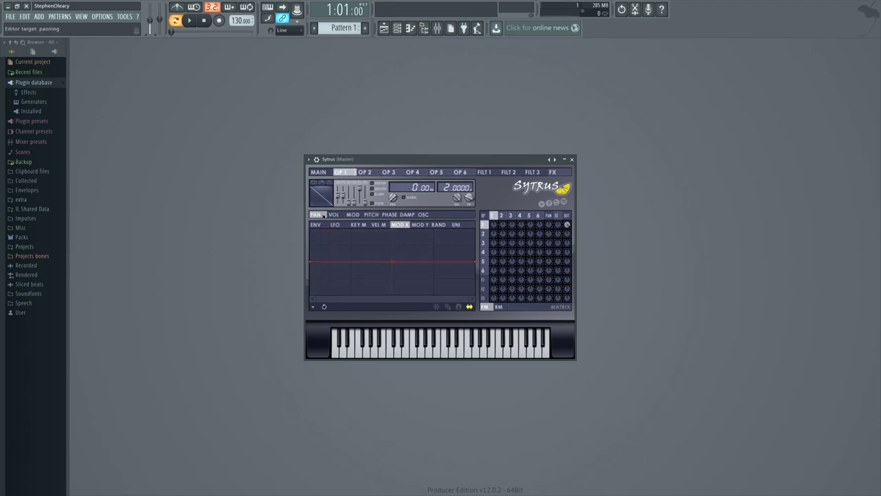
Review operator 1's articulation targets and the envelope, LFO, key and velocity mappings of its volume
{"action": "left_click", "coordinate": [423, 215]}
{"action": "left_click_drag", "start_coordinate": [425, 215], "coordinate": [350, 212]}
{"action": "left_click", "coordinate": [333, 214]}
{"action": "left_click_drag", "start_coordinate": [333, 224], "coordinate": [419, 225]}
{"action": "left_click", "coordinate": [316, 225]}
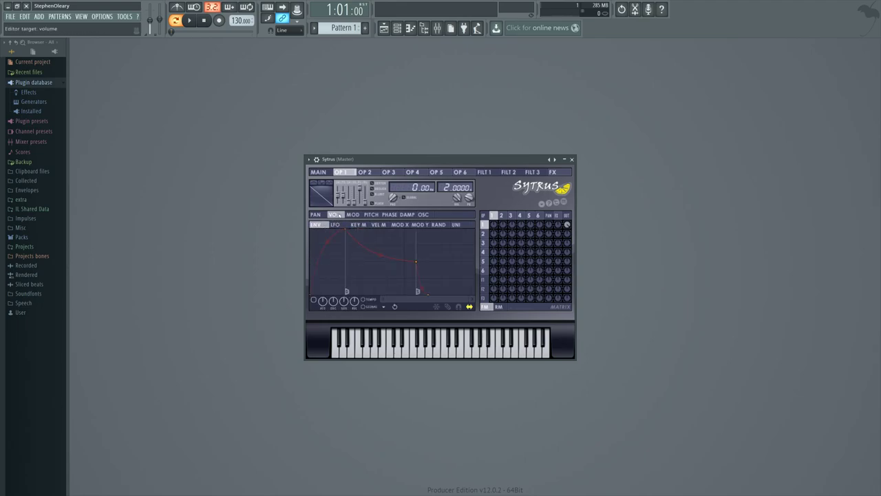
{"action": "left_click", "coordinate": [335, 226]}
{"action": "left_click", "coordinate": [358, 225]}
{"action": "left_click", "coordinate": [380, 225]}
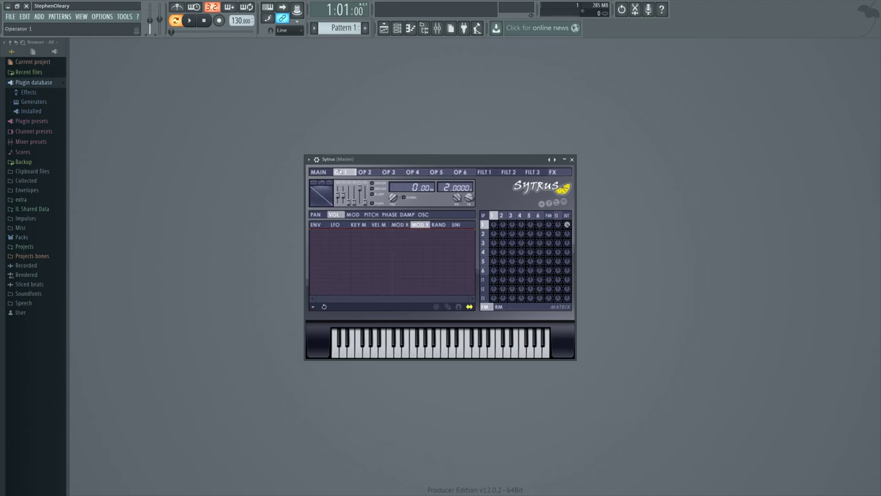
Look over the main page's modulation and unison controls and view operator 1's unison volume mapping
{"action": "left_click", "coordinate": [319, 172]}
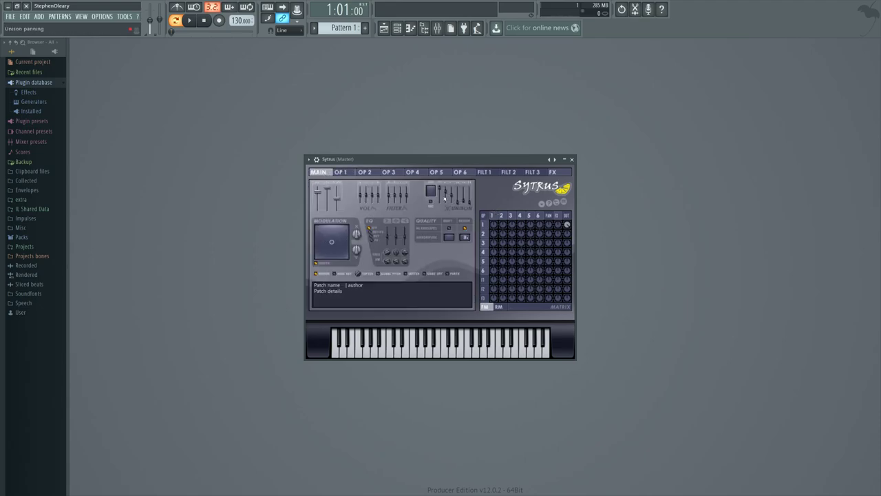
{"action": "left_click", "coordinate": [490, 227]}
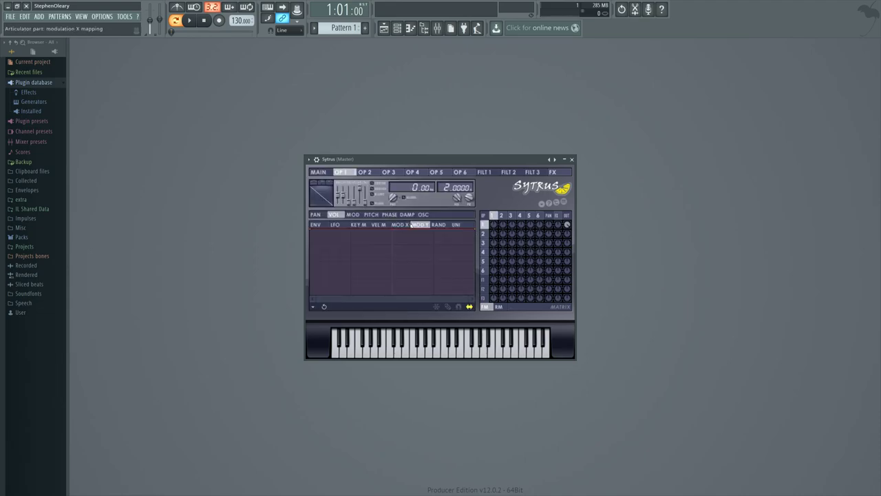
{"action": "left_click", "coordinate": [454, 225]}
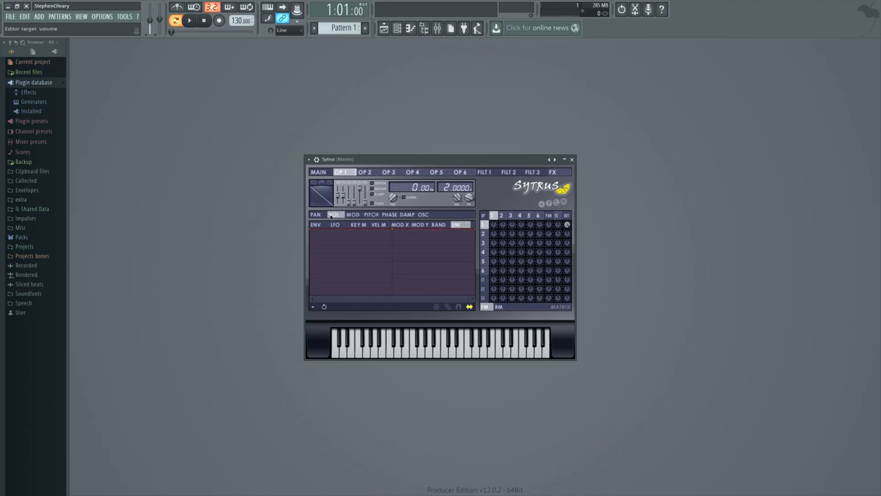
Reduce operator 1's pitch envelope to its single starting point, with slide off and snap on
{"action": "left_click", "coordinate": [371, 214]}
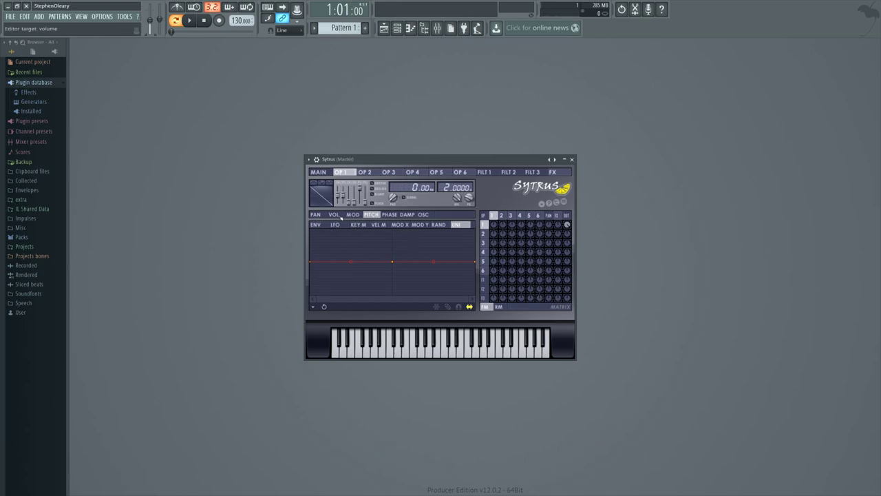
{"action": "left_click", "coordinate": [326, 225]}
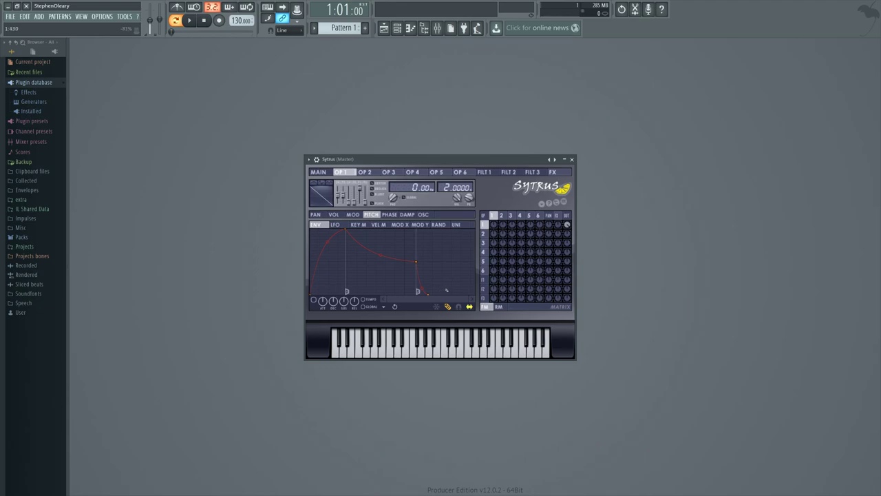
{"action": "right_click", "coordinate": [416, 262]}
{"action": "right_click", "coordinate": [345, 229]}
{"action": "left_click", "coordinate": [448, 307]}
{"action": "left_click", "coordinate": [459, 307]}
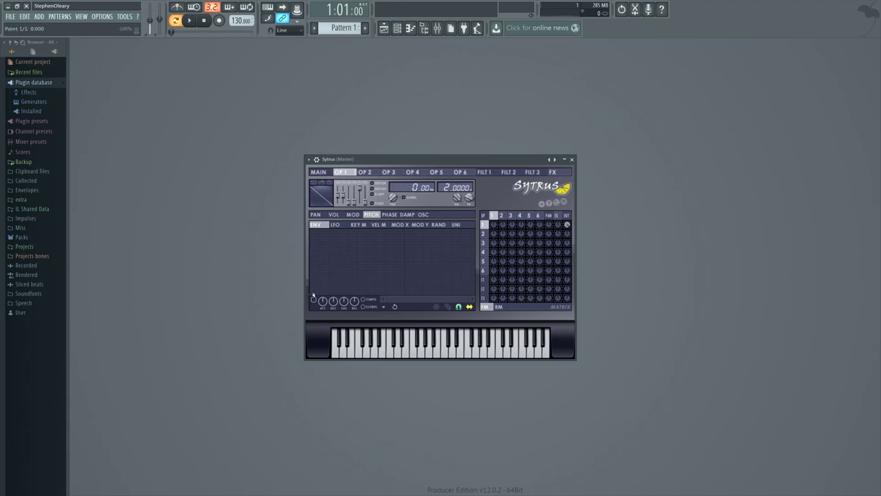
Enable operator 1's pitch envelope and move its remaining point to 0%
{"action": "left_click_drag", "start_coordinate": [312, 289], "coordinate": [315, 265]}
{"action": "left_click_drag", "start_coordinate": [312, 298], "coordinate": [313, 264]}
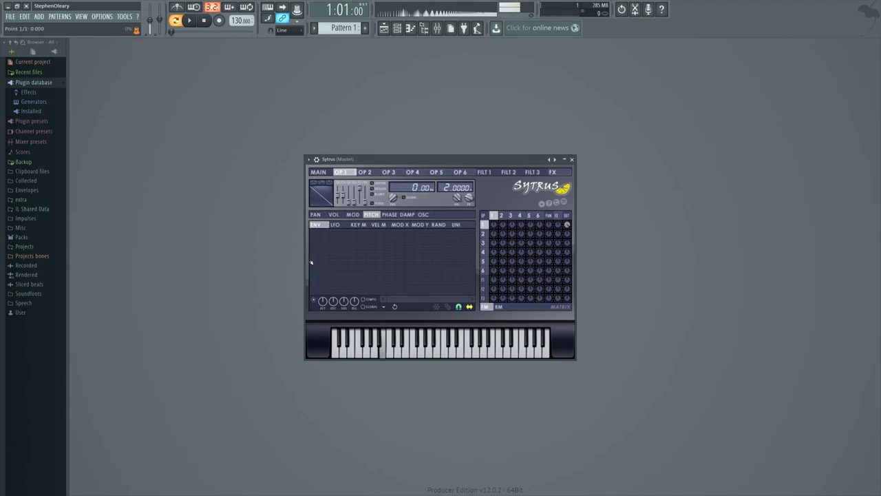
{"action": "left_click_drag", "start_coordinate": [311, 262], "coordinate": [311, 248]}
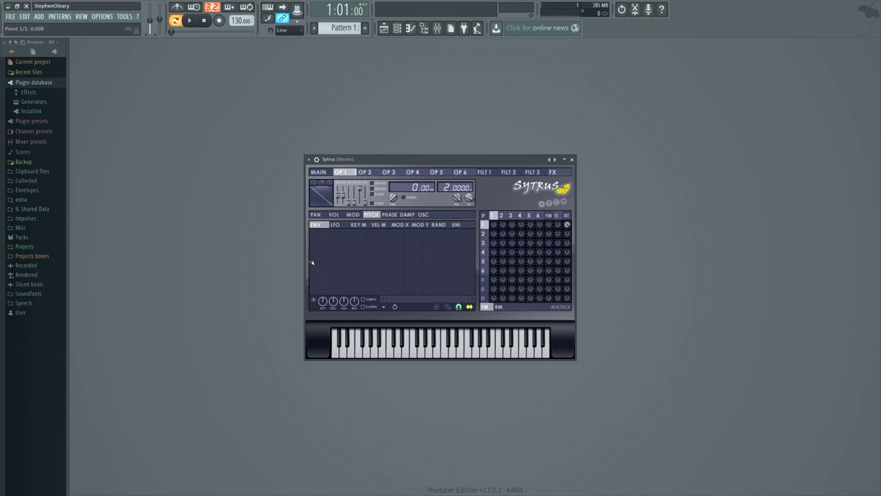
Raise the point of operator 1's pitch envelope slightly above centre, and try raising and lowering operator 2's output level
{"action": "left_click_drag", "start_coordinate": [311, 263], "coordinate": [312, 253]}
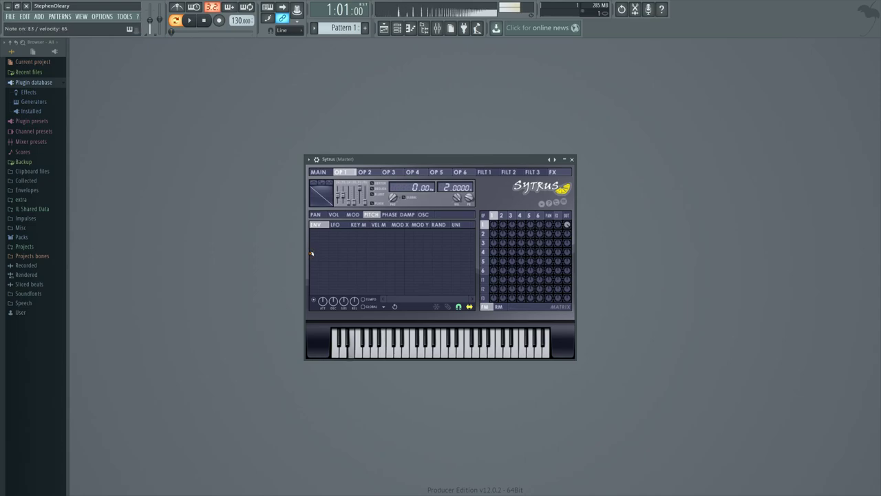
{"action": "left_click_drag", "start_coordinate": [567, 234], "coordinate": [567, 210]}
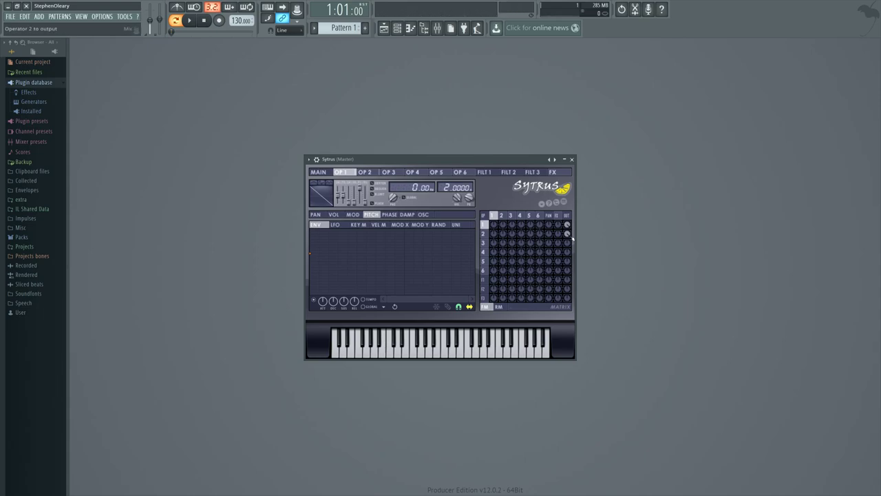
{"action": "left_click_drag", "start_coordinate": [568, 234], "coordinate": [568, 258]}
Enable operator 1's volume envelope and redraw it as an eight-point zigzag
{"action": "left_click", "coordinate": [336, 215]}
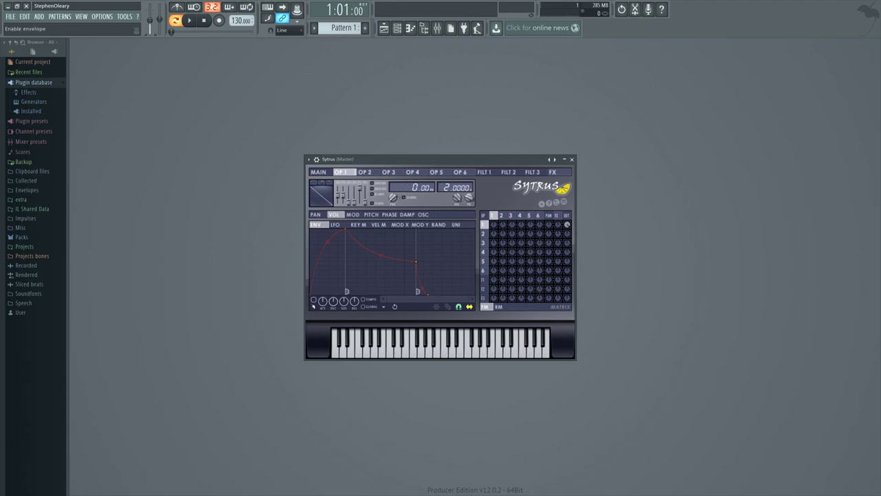
{"action": "left_click", "coordinate": [314, 301]}
{"action": "left_click_drag", "start_coordinate": [323, 301], "coordinate": [322, 305]}
{"action": "left_click", "coordinate": [448, 306]}
{"action": "left_click", "coordinate": [448, 307]}
{"action": "right_click", "coordinate": [329, 229]}
{"action": "right_click", "coordinate": [376, 291]}
{"action": "right_click", "coordinate": [385, 245]}
{"action": "right_click", "coordinate": [414, 279]}
{"action": "right_click", "coordinate": [432, 246]}
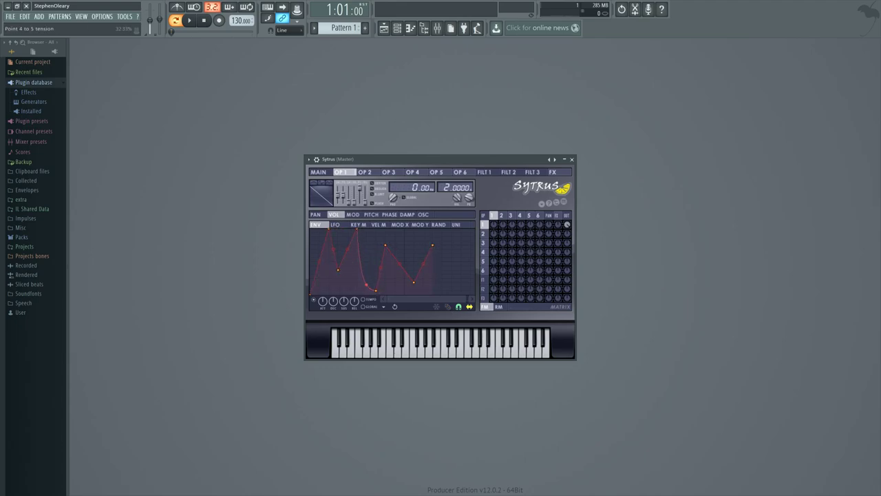
Set point 5 of the volume envelope to Wave mode and reduce the number of cycles in its segment
{"action": "right_click", "coordinate": [376, 291]}
{"action": "left_click", "coordinate": [400, 405]}
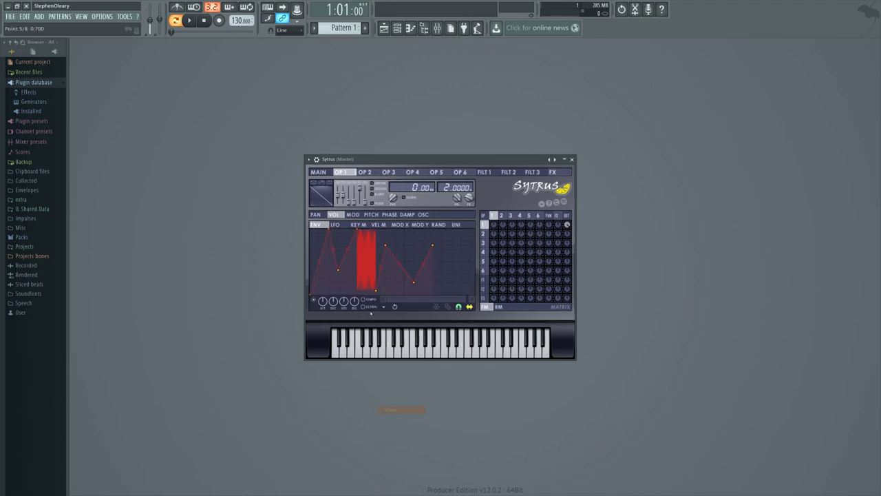
{"action": "left_click_drag", "start_coordinate": [367, 259], "coordinate": [412, 292]}
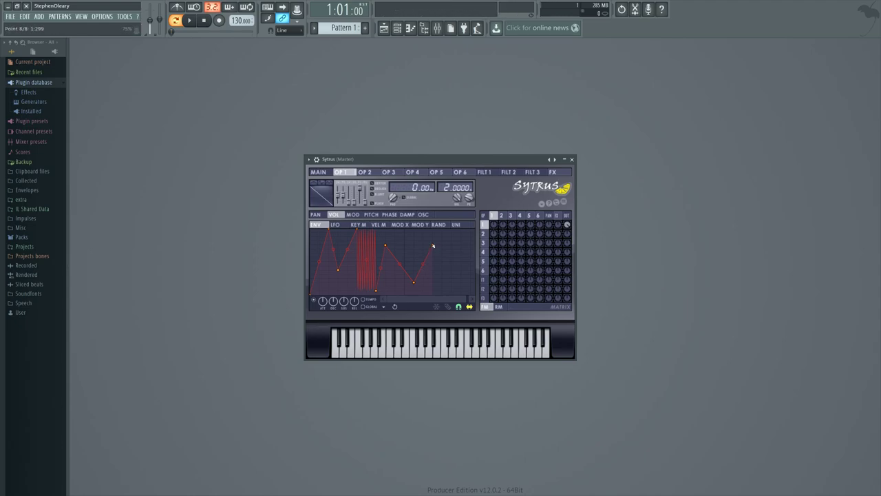
Mark point 4 of the volume envelope as Decay and point 7 as Sustain / loop end
{"action": "right_click", "coordinate": [433, 246]}
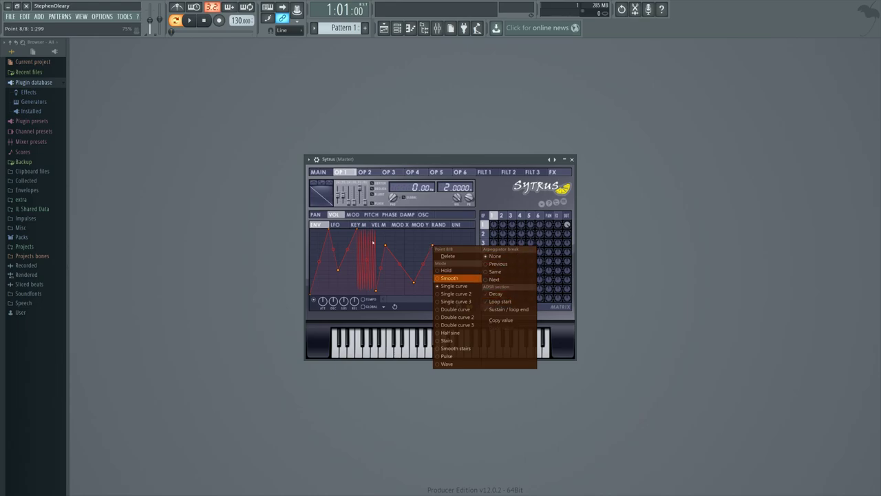
{"action": "left_click", "coordinate": [511, 294]}
{"action": "right_click", "coordinate": [358, 230]}
{"action": "left_click", "coordinate": [446, 278]}
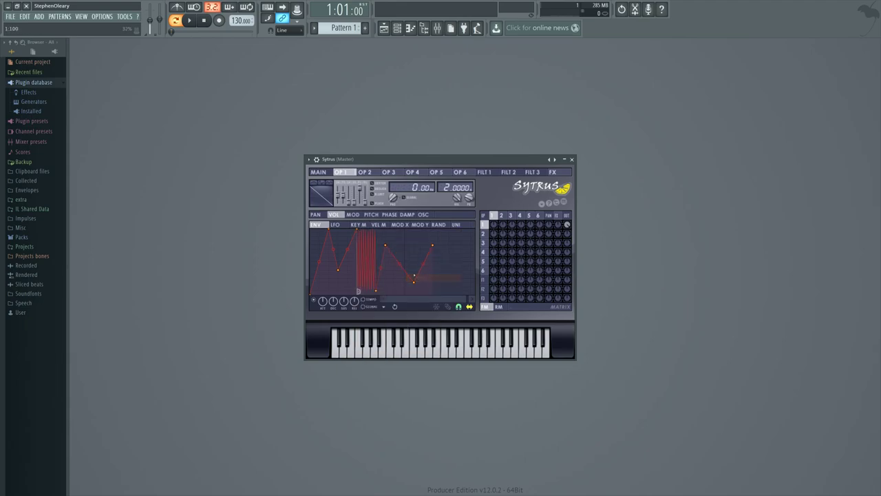
{"action": "right_click", "coordinate": [413, 282]}
{"action": "left_click", "coordinate": [503, 347]}
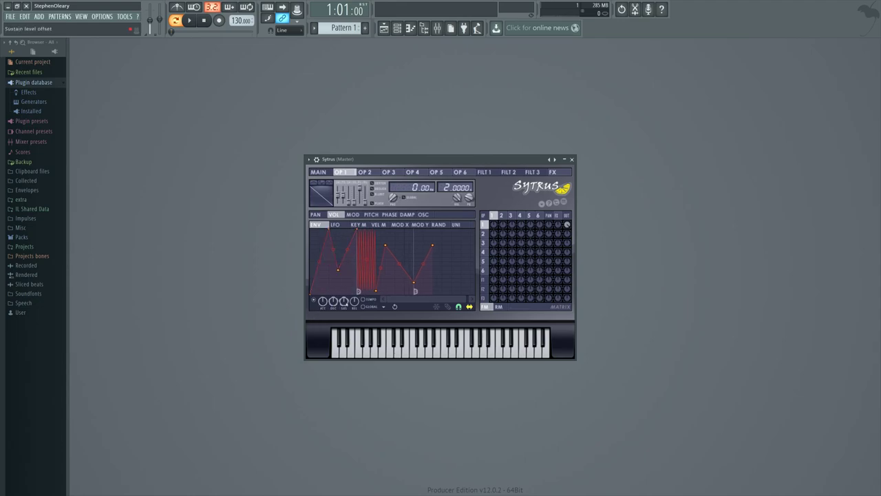
Mark point 4 of the volume envelope as Loop start
{"action": "left_click_drag", "start_coordinate": [354, 302], "coordinate": [355, 302]}
{"action": "left_click", "coordinate": [358, 226]}
{"action": "left_click", "coordinate": [337, 226]}
{"action": "left_click", "coordinate": [325, 226]}
{"action": "right_click", "coordinate": [355, 232]}
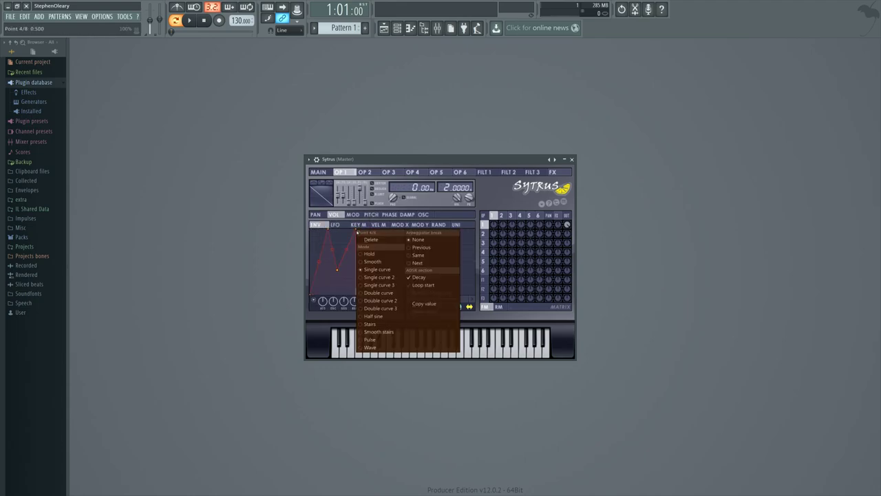
{"action": "left_click", "coordinate": [423, 285]}
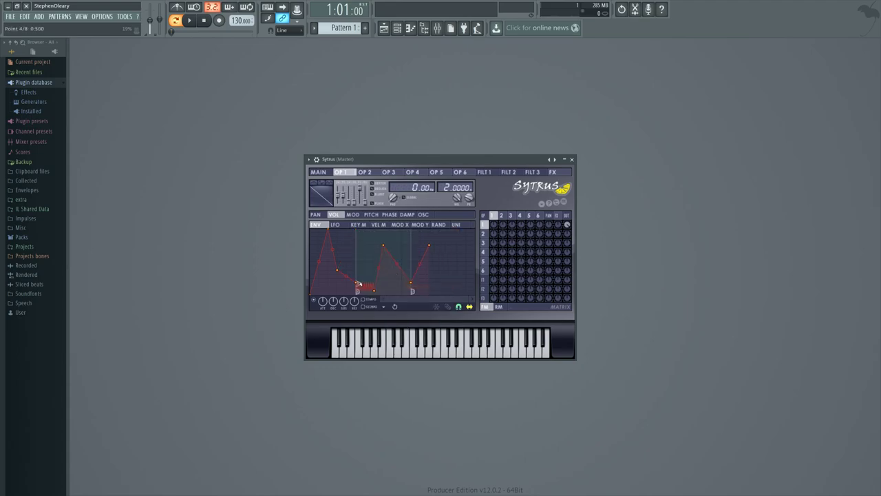
Raise the volume envelope's loop start point and shorten the release by moving the last point earlier, at about 56%
{"action": "left_click_drag", "start_coordinate": [358, 284], "coordinate": [356, 241]}
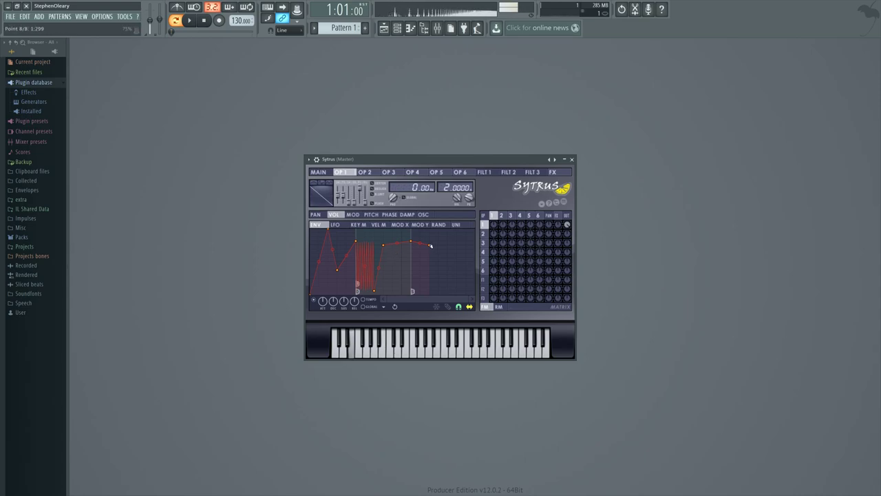
{"action": "left_click_drag", "start_coordinate": [429, 244], "coordinate": [411, 257]}
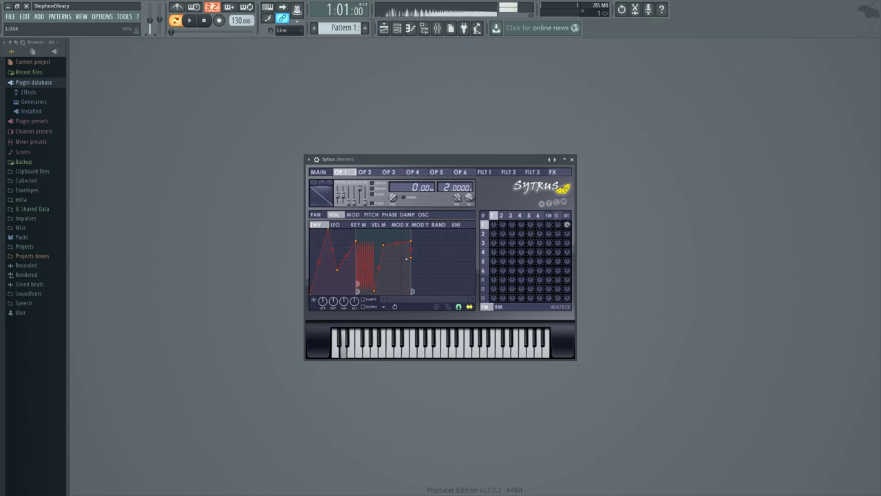
{"action": "left_click_drag", "start_coordinate": [411, 257], "coordinate": [420, 258]}
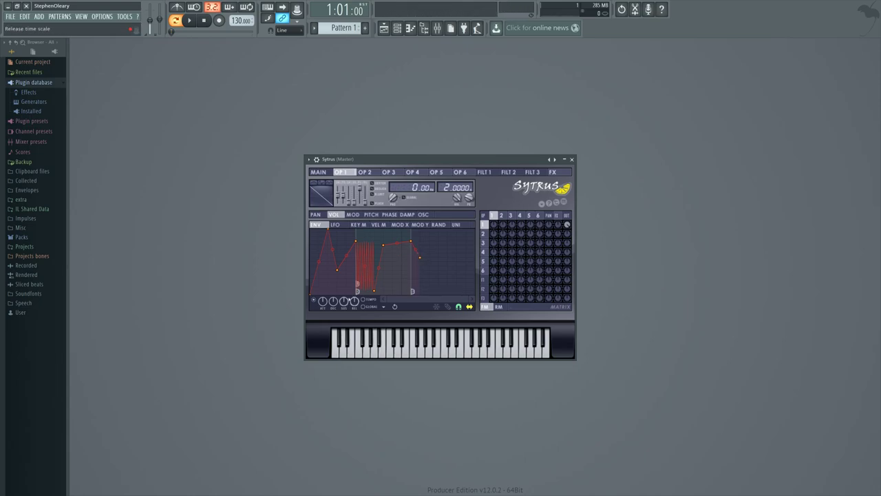
{"action": "left_click_drag", "start_coordinate": [343, 302], "coordinate": [333, 302]}
Reduce operator 1's volume LFO envelope to its starting point, with snap off, and raise that point to the top
{"action": "left_click", "coordinate": [334, 224]}
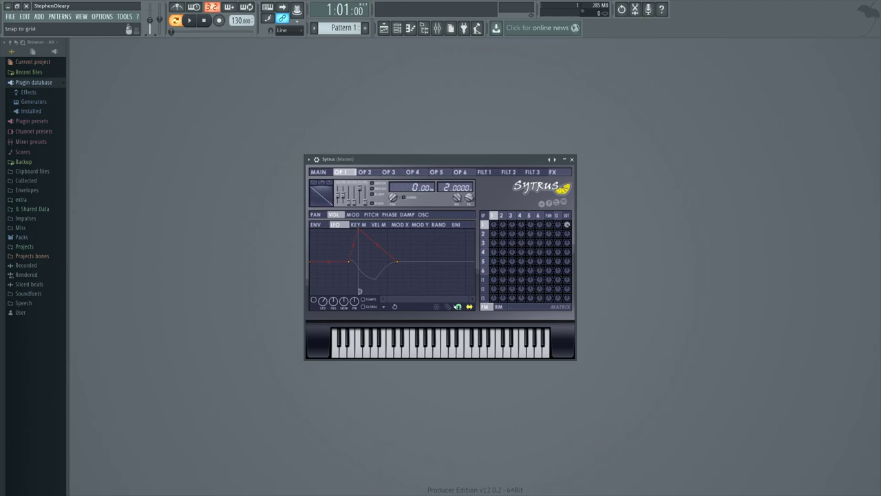
{"action": "key", "text": "ctrl+z"}
{"action": "left_click_drag", "start_coordinate": [313, 261], "coordinate": [313, 229]}
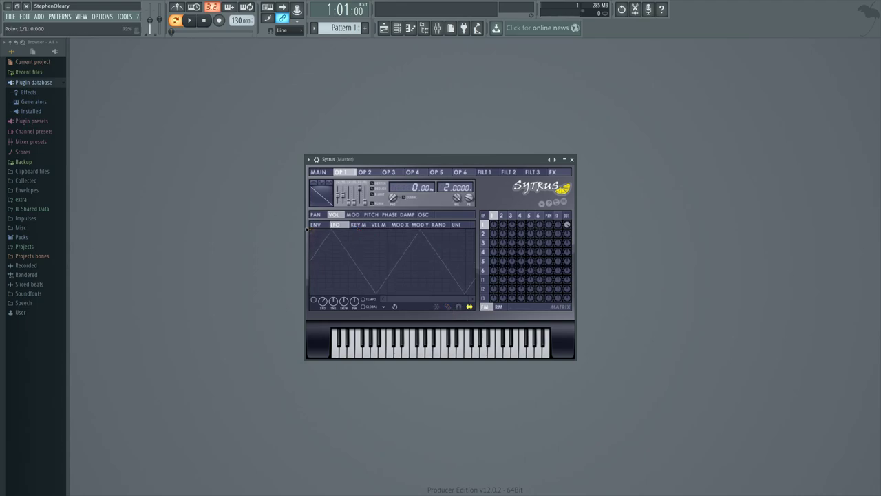
Enable operator 1's volume LFO, increase its speed while auditioning it, and switch the LFO off again
{"action": "left_click", "coordinate": [314, 299]}
{"action": "mouse_move", "coordinate": [321, 301]}
{"action": "left_mouse_down"}
{"action": "mouse_move", "coordinate": [321, 269]}
{"action": "mouse_move", "coordinate": [321, 294]}
{"action": "left_mouse_up"}
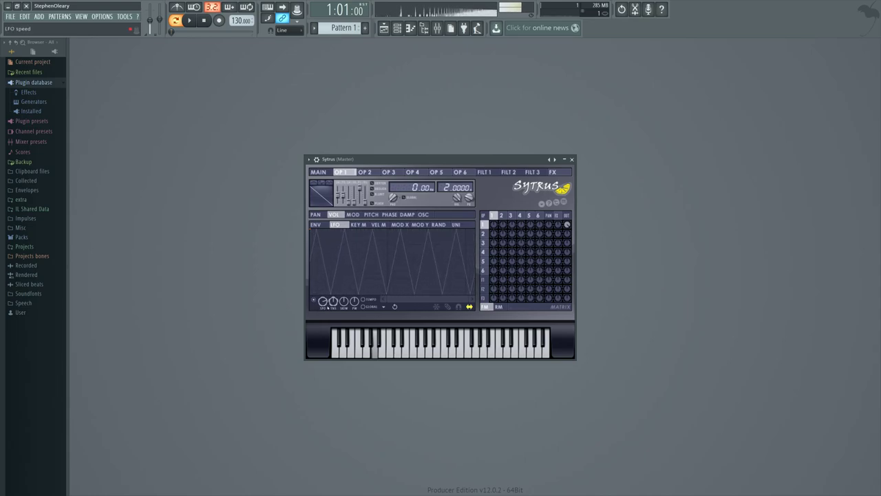
{"action": "right_click", "coordinate": [322, 301]}
{"action": "left_click", "coordinate": [323, 301]}
{"action": "right_click", "coordinate": [321, 300]}
{"action": "left_click", "coordinate": [322, 301]}
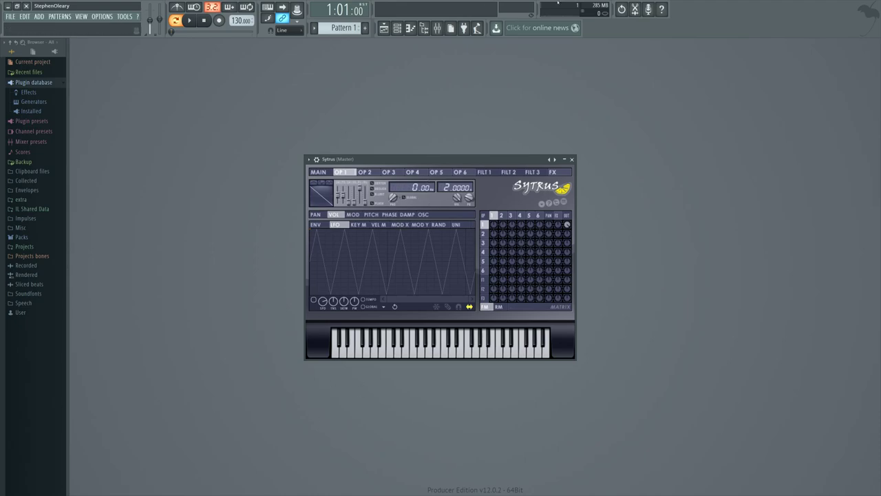
Examine the key and velocity mappings of operator 1's volume
{"action": "left_click", "coordinate": [358, 224]}
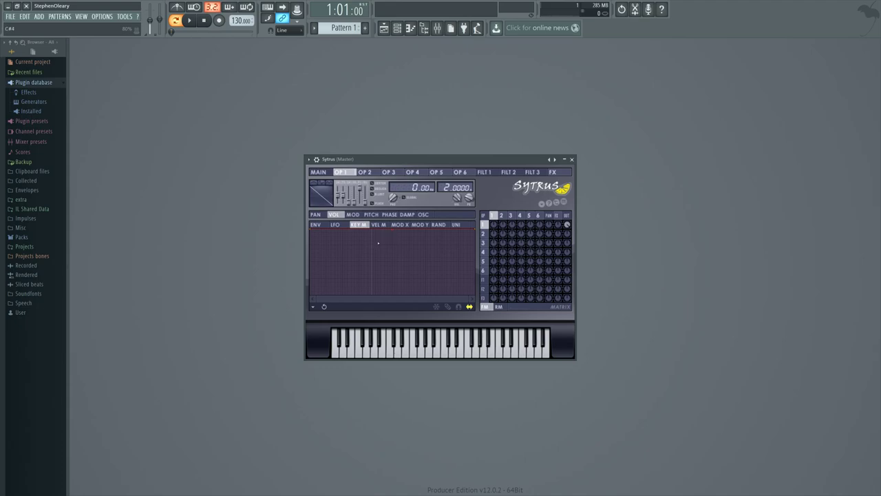
{"action": "left_click", "coordinate": [403, 283]}
{"action": "left_click", "coordinate": [378, 224]}
{"action": "left_click", "coordinate": [445, 333]}
{"action": "left_click", "coordinate": [445, 333]}
{"action": "left_click", "coordinate": [445, 344]}
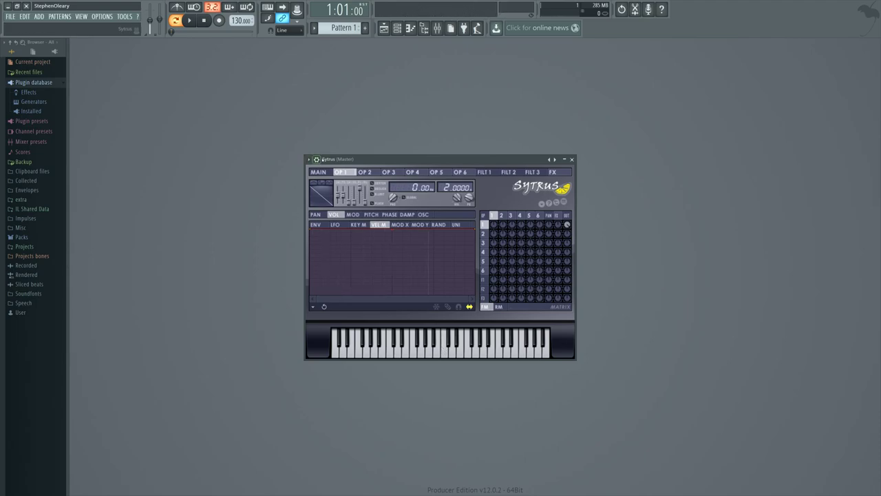
Ramp operator 1's Mod X volume mapping up from 0% and move the main page's modulation pad to its maximum X
{"action": "left_click", "coordinate": [321, 173]}
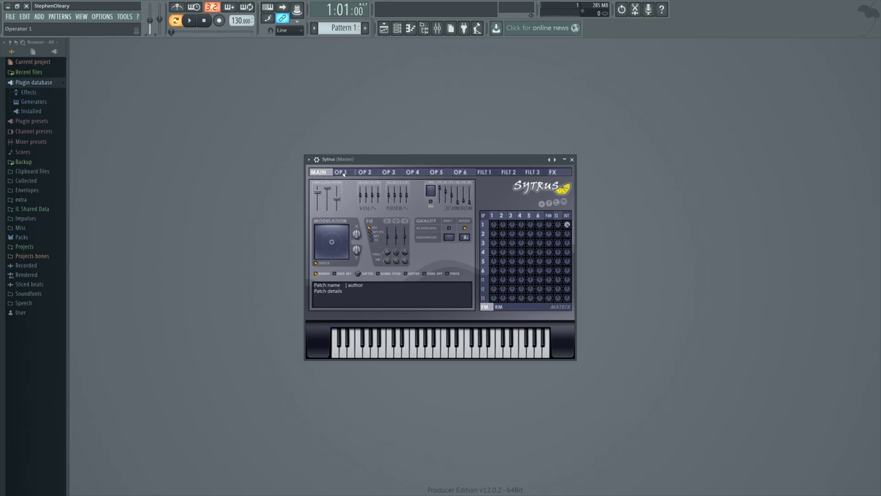
{"action": "left_click", "coordinate": [341, 172]}
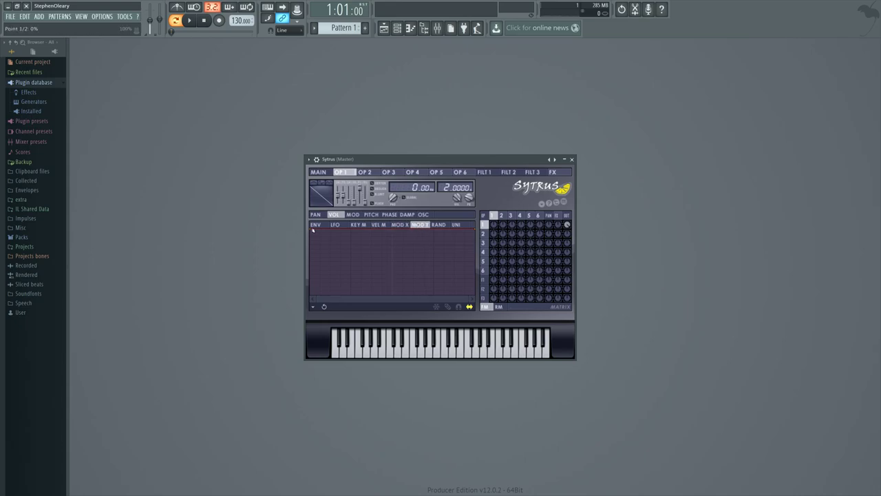
{"action": "left_click_drag", "start_coordinate": [311, 228], "coordinate": [311, 294]}
{"action": "left_click", "coordinate": [319, 172]}
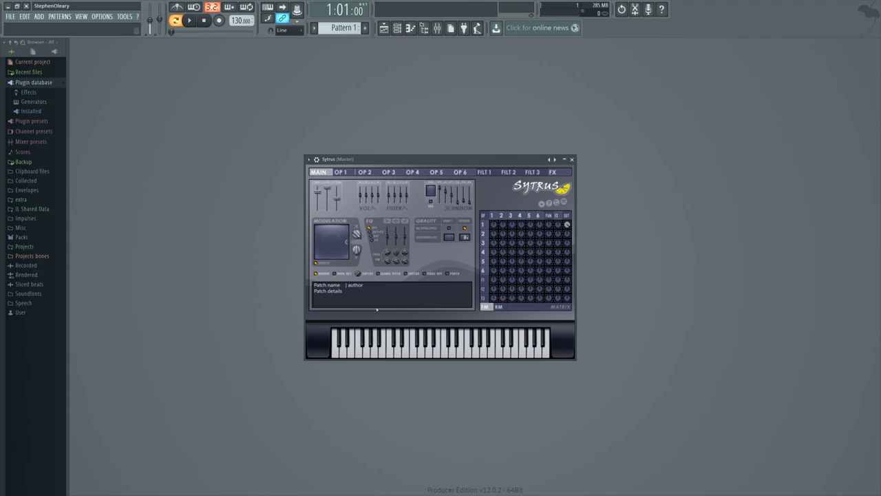
{"action": "left_click", "coordinate": [483, 223]}
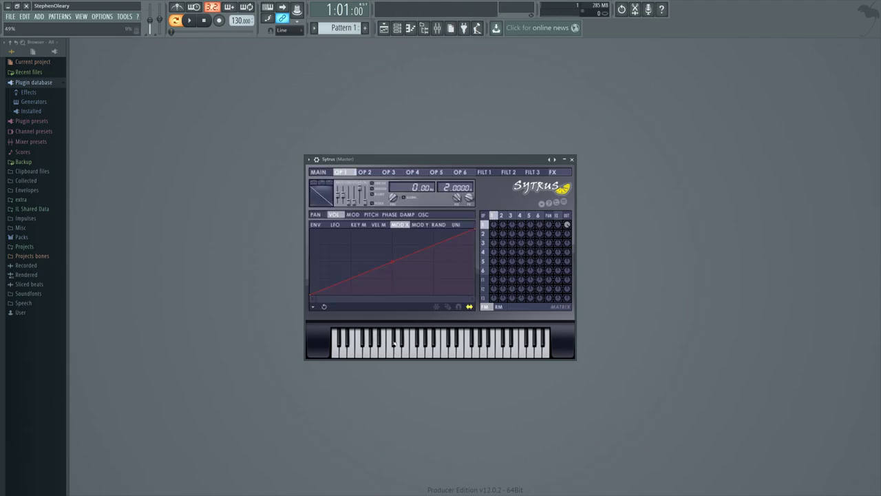
Raise the start point of the Mod X volume mapping back to full, and view the Mod Y and random mappings
{"action": "left_click_drag", "start_coordinate": [312, 297], "coordinate": [285, 181]}
{"action": "left_click", "coordinate": [417, 226]}
{"action": "left_click", "coordinate": [445, 226]}
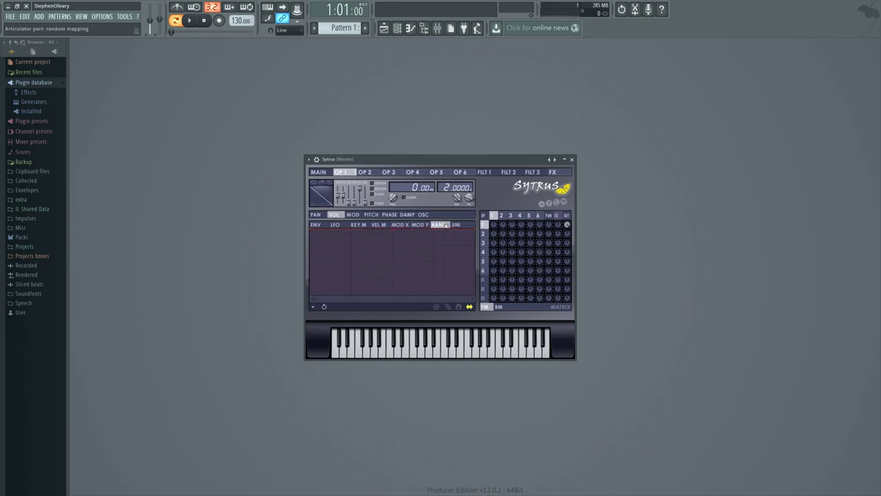
Raise the unison order on the main page and return to operator 1's unison volume mapping
{"action": "left_click", "coordinate": [459, 225]}
{"action": "left_click", "coordinate": [318, 172]}
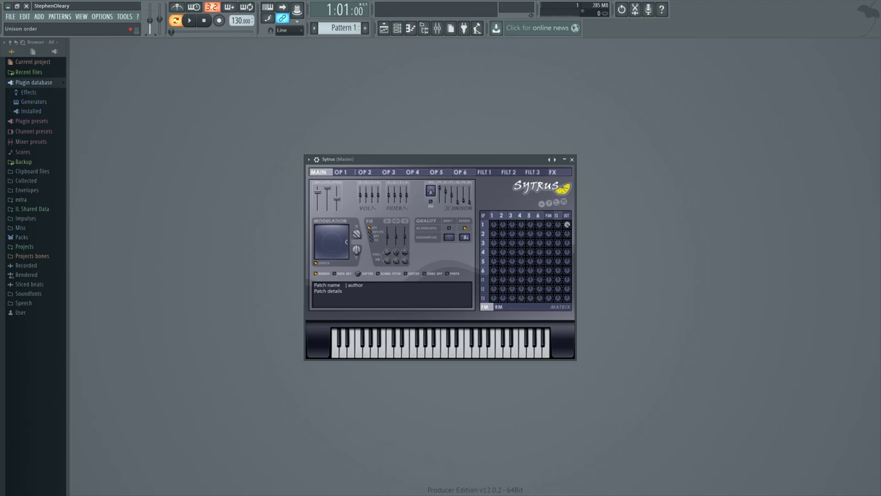
{"action": "left_click", "coordinate": [341, 171]}
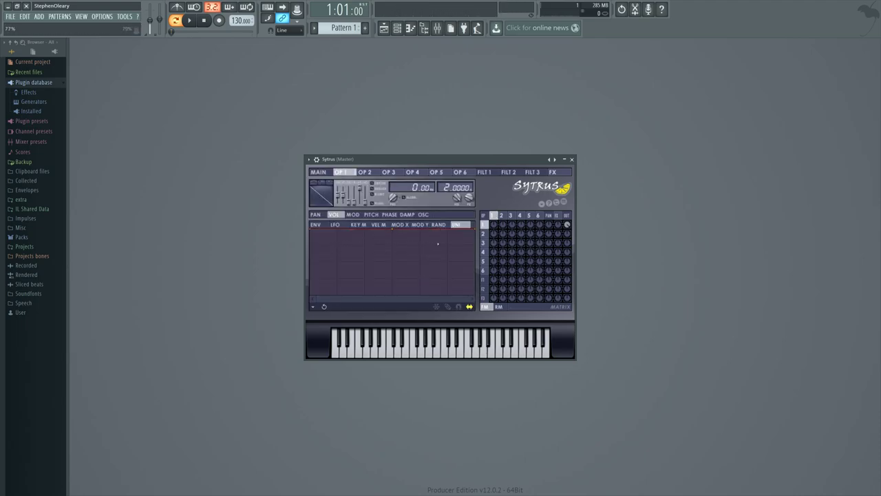
Add a point to the unison volume mapping, make its leading segment oscillate, and reduce the number of cycles
{"action": "right_click", "coordinate": [338, 254]}
{"action": "right_click", "coordinate": [337, 253]}
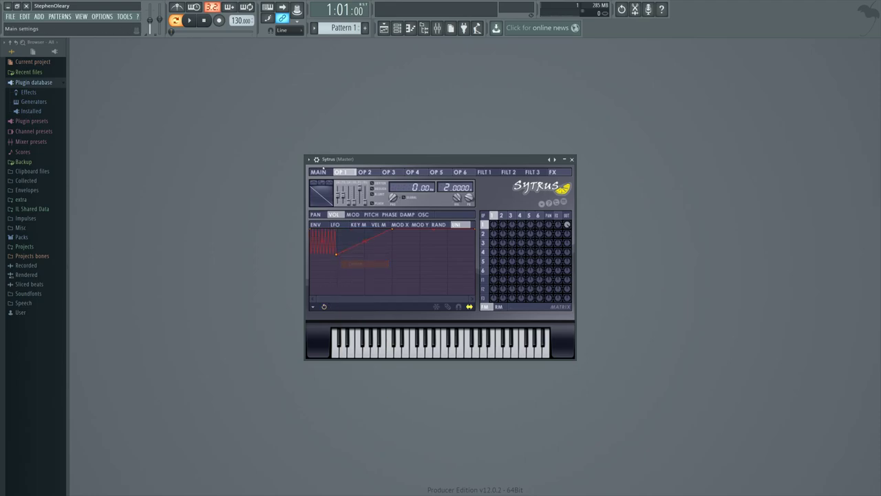
{"action": "left_click_drag", "start_coordinate": [318, 242], "coordinate": [323, 240]}
{"action": "left_click_drag", "start_coordinate": [338, 253], "coordinate": [336, 257]}
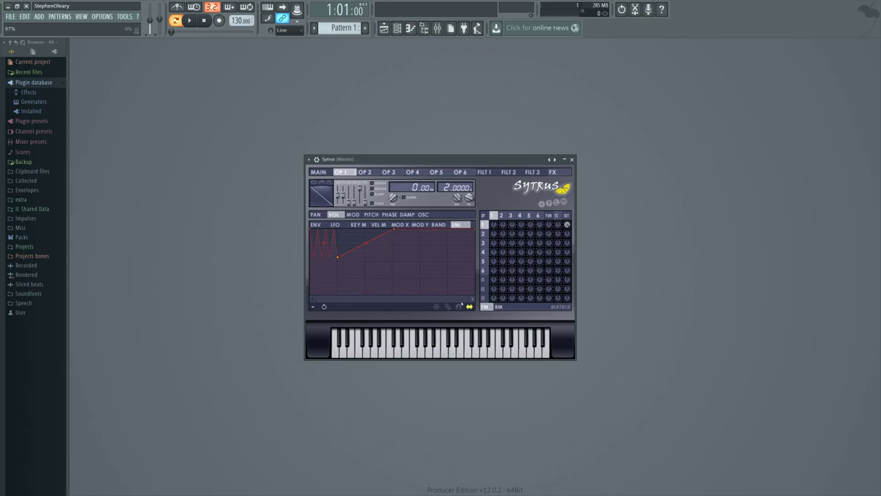
Reshape the unison volume mapping into curved segments with different levels per voice, and audition it with a few notes
{"action": "right_click", "coordinate": [337, 257]}
{"action": "left_click", "coordinate": [362, 297]}
{"action": "left_click", "coordinate": [365, 278]}
{"action": "left_click", "coordinate": [420, 269]}
{"action": "left_click", "coordinate": [447, 240]}
{"action": "left_click", "coordinate": [475, 281]}
{"action": "key", "text": "b"}
{"action": "key", "text": "x"}
Check the main page's unison controls and return operator 1's unison volume mapping to a flat full level
{"action": "left_click", "coordinate": [315, 171]}
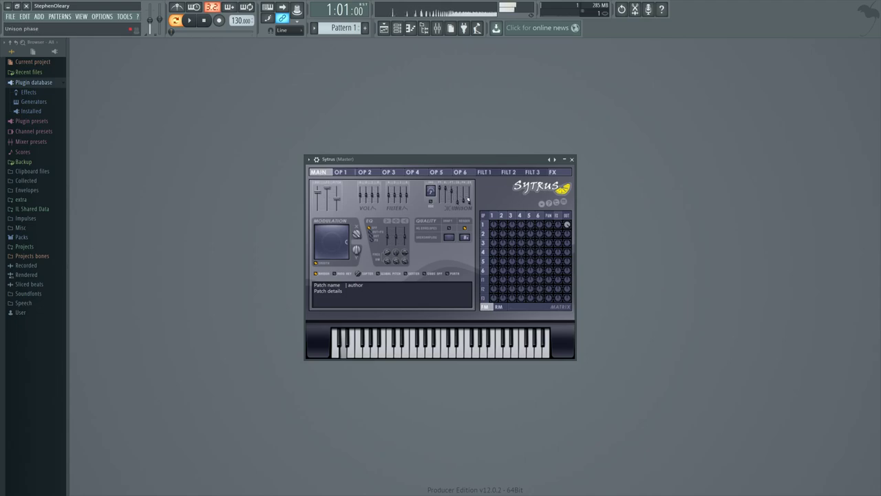
{"action": "left_click", "coordinate": [493, 216]}
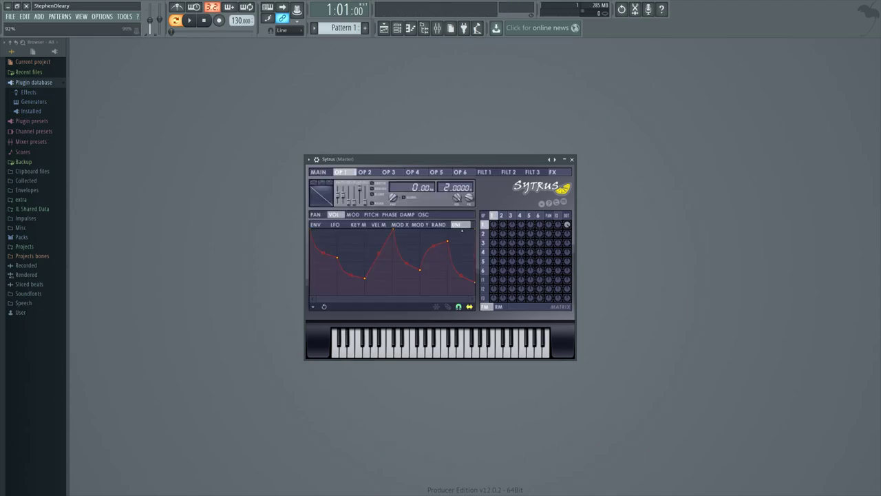
{"action": "left_click", "coordinate": [447, 306]}
{"action": "left_click_drag", "start_coordinate": [314, 231], "coordinate": [528, 197]}
Compare operator 1's unison mappings for pitch, volume, damping and phase, and look through the other articulation parts of phase
{"action": "left_click", "coordinate": [371, 215]}
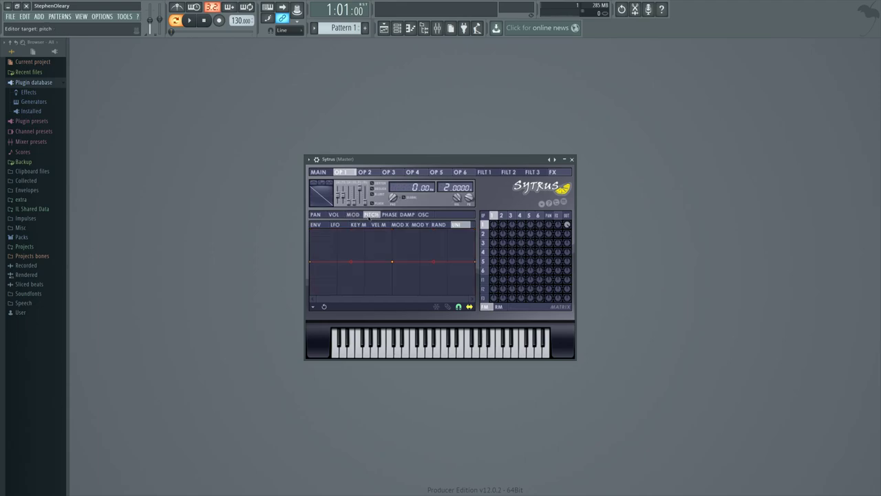
{"action": "left_click", "coordinate": [340, 214]}
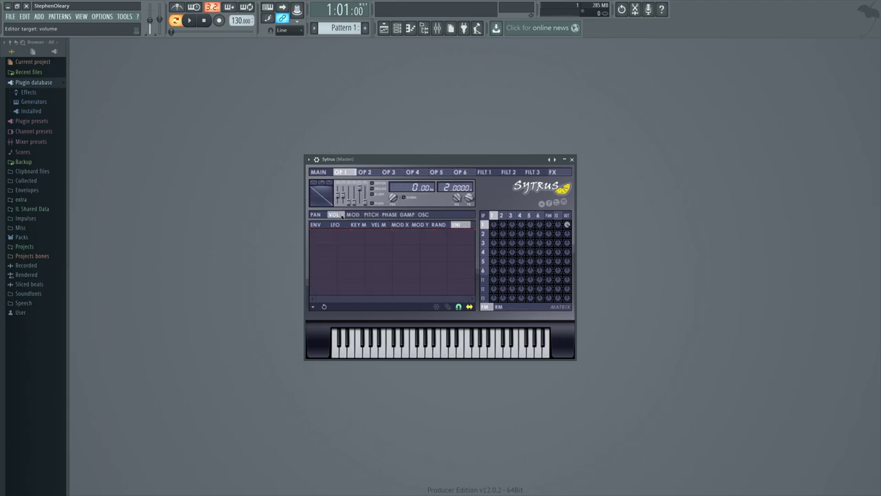
{"action": "left_click", "coordinate": [370, 215]}
{"action": "left_click", "coordinate": [407, 214]}
{"action": "left_click", "coordinate": [370, 214]}
{"action": "left_click", "coordinate": [408, 215]}
{"action": "left_click", "coordinate": [389, 214]}
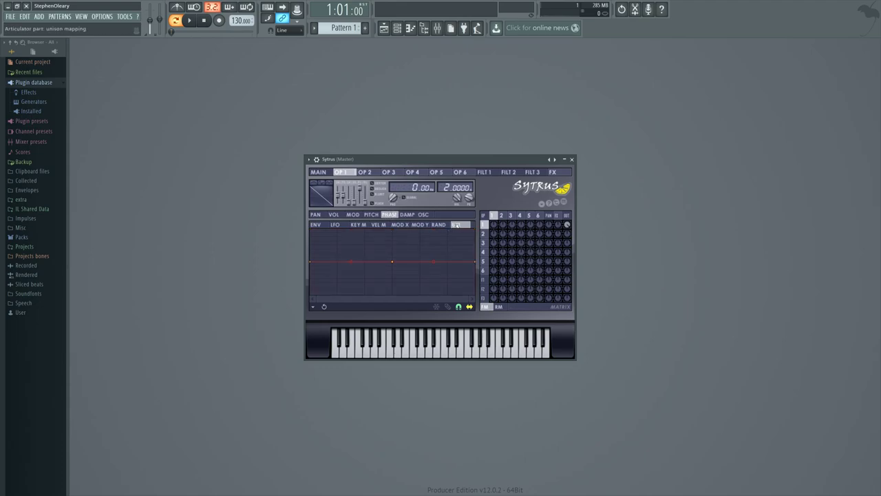
{"action": "left_click", "coordinate": [397, 225]}
{"action": "left_click", "coordinate": [438, 225]}
{"action": "left_click", "coordinate": [395, 225]}
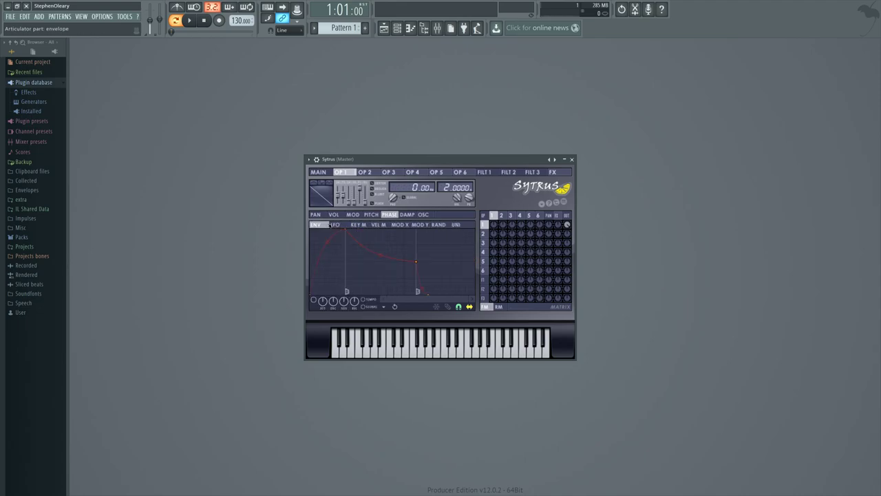
Look through operator 1's phase, damping and oscillator targets, finishing on the oscillator's harmonic editor
{"action": "left_click", "coordinate": [422, 214]}
{"action": "left_click", "coordinate": [406, 215]}
{"action": "left_click", "coordinate": [391, 215]}
{"action": "left_click", "coordinate": [405, 215]}
{"action": "left_click", "coordinate": [423, 216]}
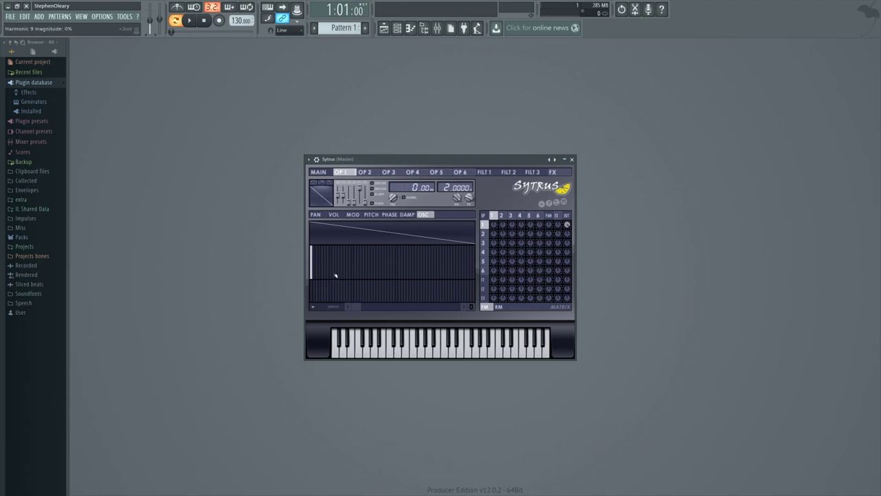
Raise a single harmonic around the sixteenth in operator 1's oscillator, audition it, and briefly check the main page
{"action": "left_click_drag", "start_coordinate": [338, 196], "coordinate": [338, 195]}
{"action": "left_click", "coordinate": [352, 268]}
{"action": "left_click_drag", "start_coordinate": [352, 263], "coordinate": [353, 260]}
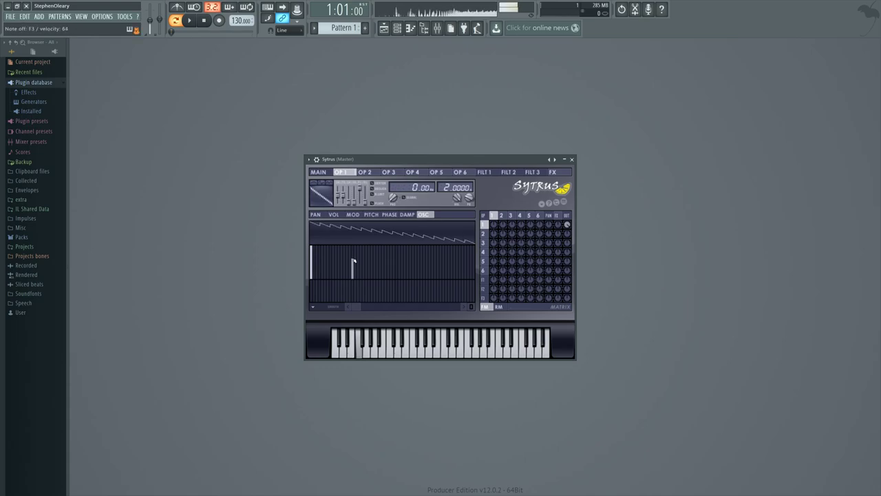
{"action": "left_click", "coordinate": [318, 172]}
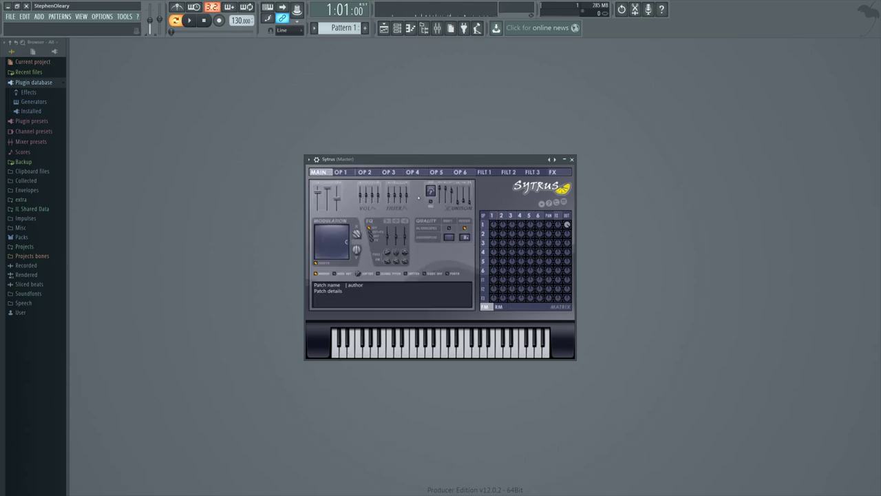
{"action": "left_click", "coordinate": [492, 215]}
Replace the high harmonic with several low harmonics in operator 1, audition them, and clear everything above the fundamental
{"action": "left_click", "coordinate": [330, 262]}
{"action": "left_click", "coordinate": [319, 254]}
{"action": "mouse_move", "coordinate": [353, 263]}
{"action": "left_mouse_down"}
{"action": "mouse_move", "coordinate": [350, 279]}
{"action": "mouse_move", "coordinate": [329, 264]}
{"action": "left_mouse_up"}
{"action": "left_click", "coordinate": [325, 250]}
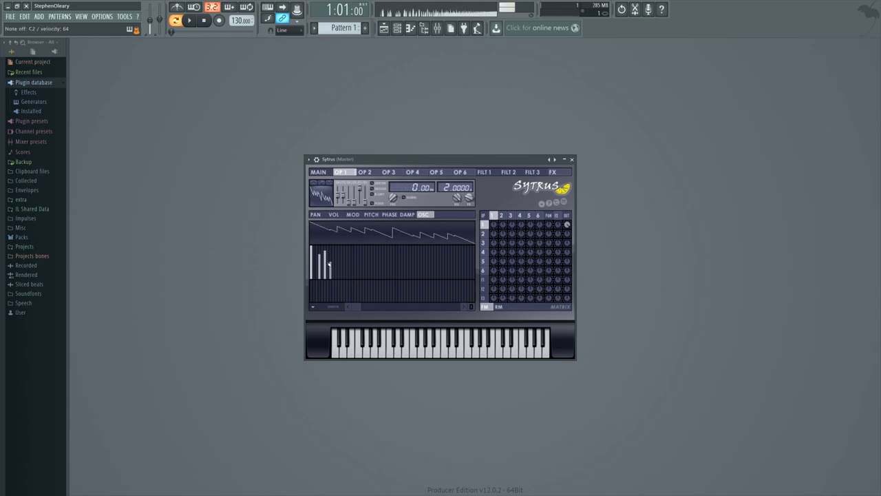
{"action": "left_click_drag", "start_coordinate": [323, 276], "coordinate": [337, 282]}
Inspect operator 1's harmonic editor at different magnifications and scroll positions, keeping the fundamental at full magnitude
{"action": "left_click_drag", "start_coordinate": [470, 307], "coordinate": [487, 307]}
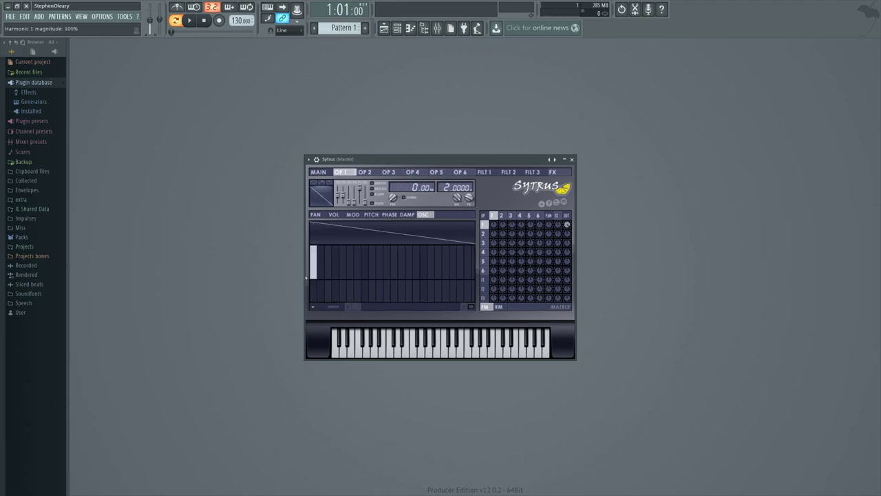
{"action": "mouse_move", "coordinate": [312, 279]}
{"action": "left_mouse_down"}
{"action": "mouse_move", "coordinate": [326, 272]}
{"action": "mouse_move", "coordinate": [312, 263]}
{"action": "mouse_move", "coordinate": [318, 282]}
{"action": "mouse_move", "coordinate": [336, 268]}
{"action": "mouse_move", "coordinate": [366, 271]}
{"action": "mouse_move", "coordinate": [365, 285]}
{"action": "mouse_move", "coordinate": [318, 282]}
{"action": "mouse_move", "coordinate": [314, 246]}
{"action": "left_mouse_up"}
{"action": "left_click", "coordinate": [350, 268]}
{"action": "left_click", "coordinate": [471, 306]}
{"action": "mouse_move", "coordinate": [364, 307]}
{"action": "left_mouse_down"}
{"action": "mouse_move", "coordinate": [465, 312]}
{"action": "mouse_move", "coordinate": [354, 307]}
{"action": "left_mouse_up"}
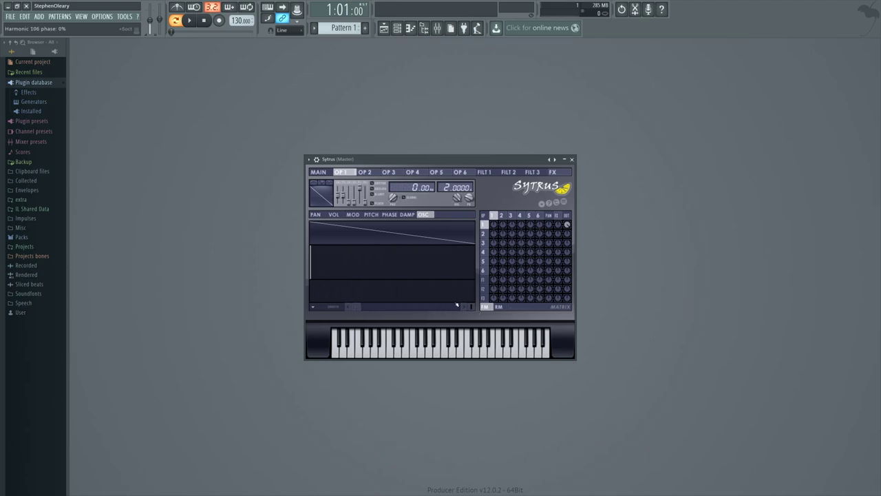
{"action": "left_click_drag", "start_coordinate": [467, 311], "coordinate": [455, 309]}
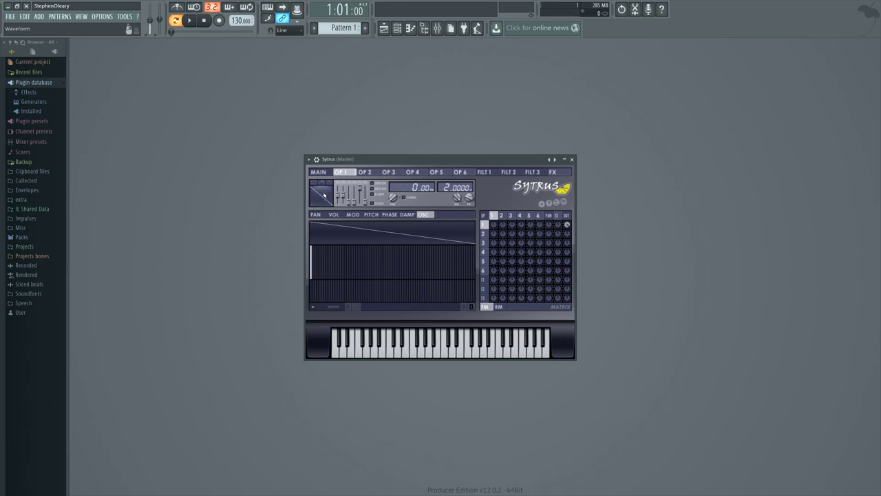
Reshape operator 1's waveform, audition it, and convert the shape to sine harmonics
{"action": "mouse_move", "coordinate": [321, 193]}
{"action": "left_mouse_down"}
{"action": "mouse_move", "coordinate": [320, 181]}
{"action": "mouse_move", "coordinate": [359, 203]}
{"action": "mouse_move", "coordinate": [357, 195]}
{"action": "left_mouse_up"}
{"action": "left_click", "coordinate": [351, 344]}
{"action": "right_click", "coordinate": [318, 193]}
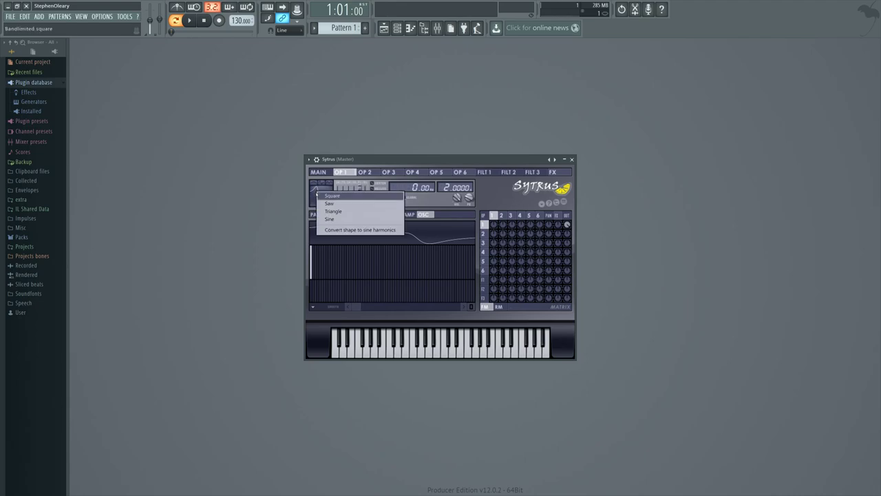
{"action": "left_click", "coordinate": [364, 230]}
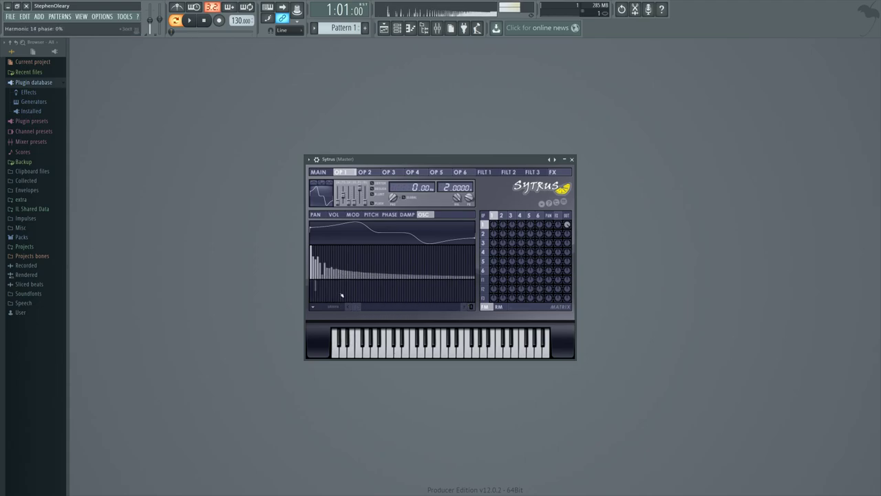
Draw varied phase values for operator 1's harmonics and randomize all their phases
{"action": "left_click", "coordinate": [347, 255]}
{"action": "mouse_move", "coordinate": [346, 263]}
{"action": "left_mouse_down"}
{"action": "mouse_move", "coordinate": [346, 298]}
{"action": "mouse_move", "coordinate": [311, 289]}
{"action": "mouse_move", "coordinate": [309, 298]}
{"action": "mouse_move", "coordinate": [312, 282]}
{"action": "mouse_move", "coordinate": [312, 301]}
{"action": "mouse_move", "coordinate": [312, 287]}
{"action": "mouse_move", "coordinate": [325, 287]}
{"action": "mouse_move", "coordinate": [454, 290]}
{"action": "left_mouse_up"}
{"action": "left_click", "coordinate": [313, 307]}
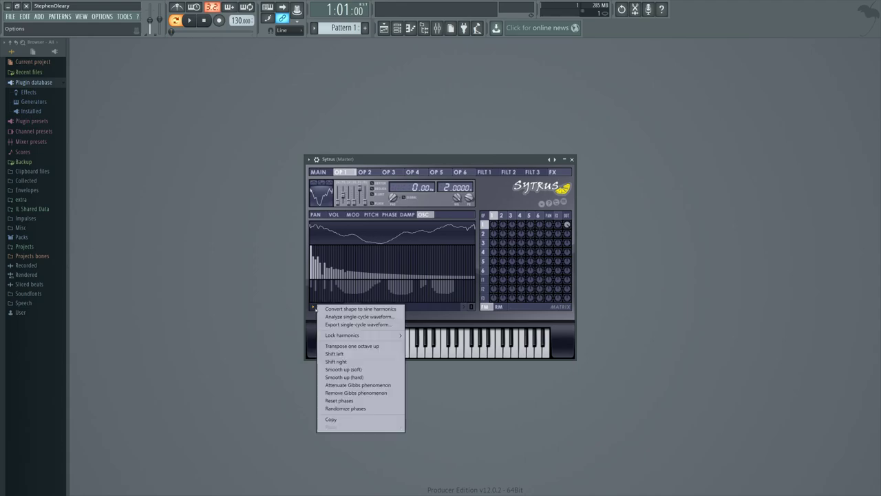
{"action": "left_click", "coordinate": [365, 409]}
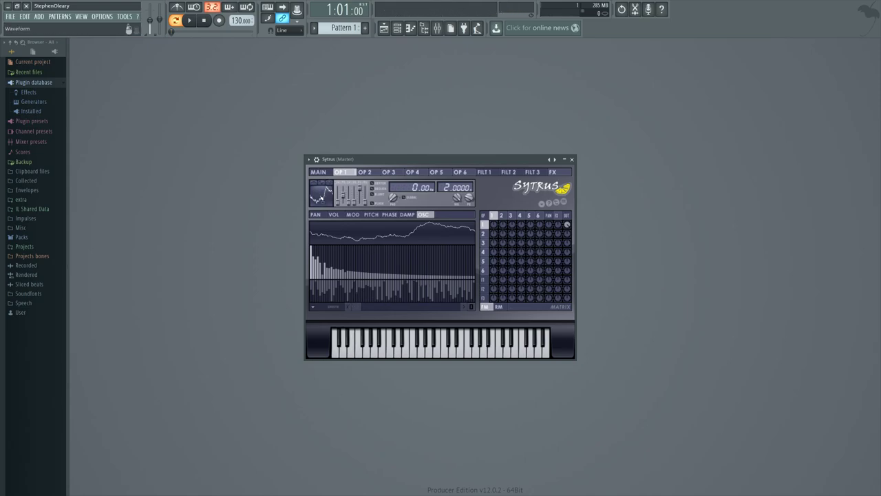
Reset operator 1's waveform to the Saw shape
{"action": "left_click", "coordinate": [321, 199]}
{"action": "left_click", "coordinate": [324, 201]}
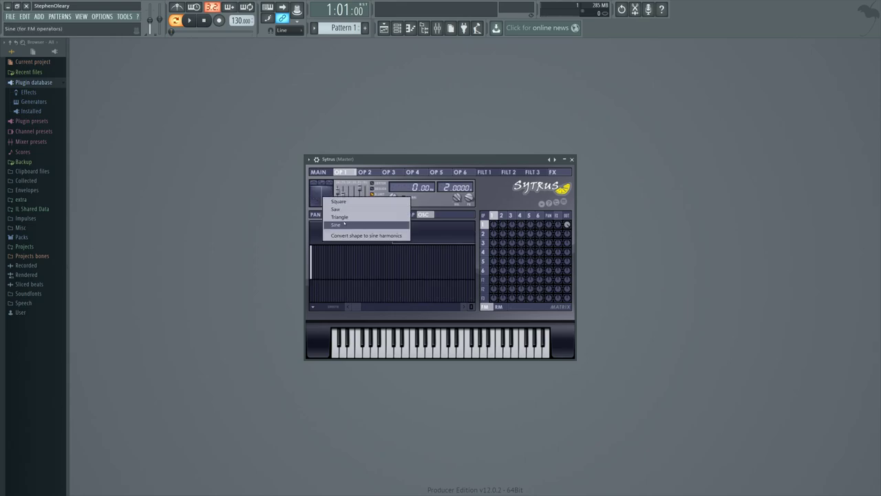
{"action": "left_click", "coordinate": [338, 209]}
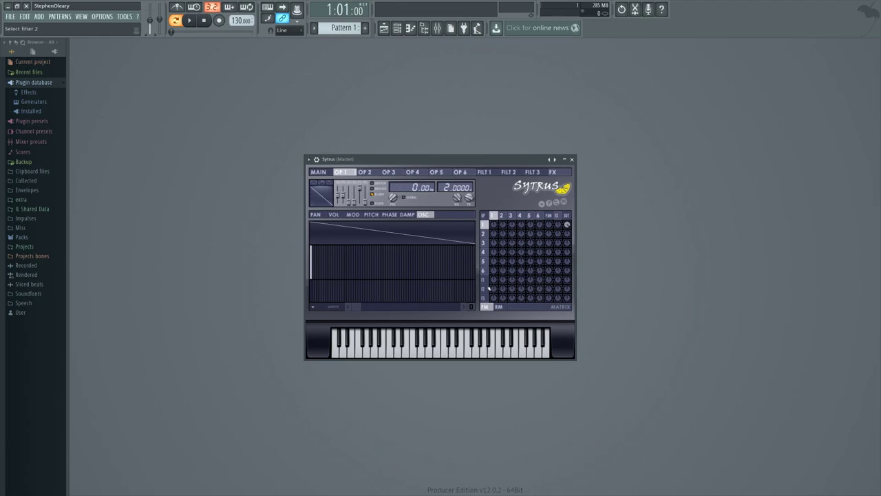
Open filter 1, glance at its low and band targets, and set its type to Vanilla low pass
{"action": "left_click", "coordinate": [484, 289]}
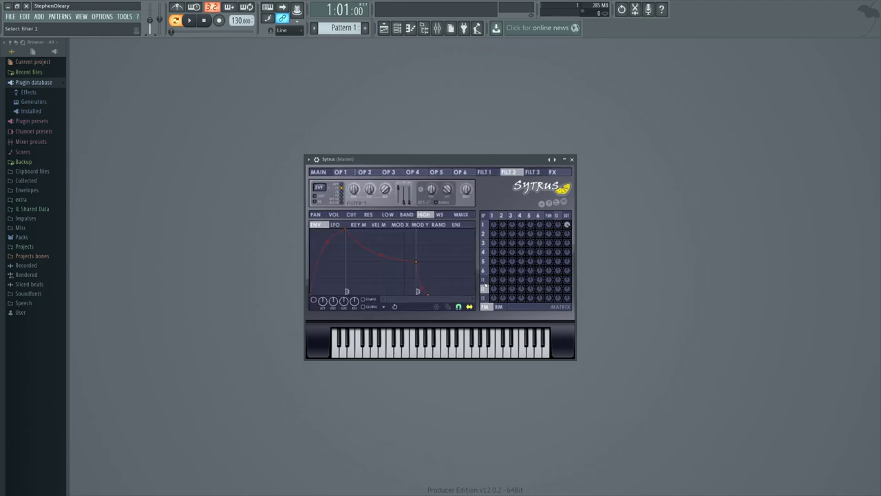
{"action": "left_click", "coordinate": [484, 280]}
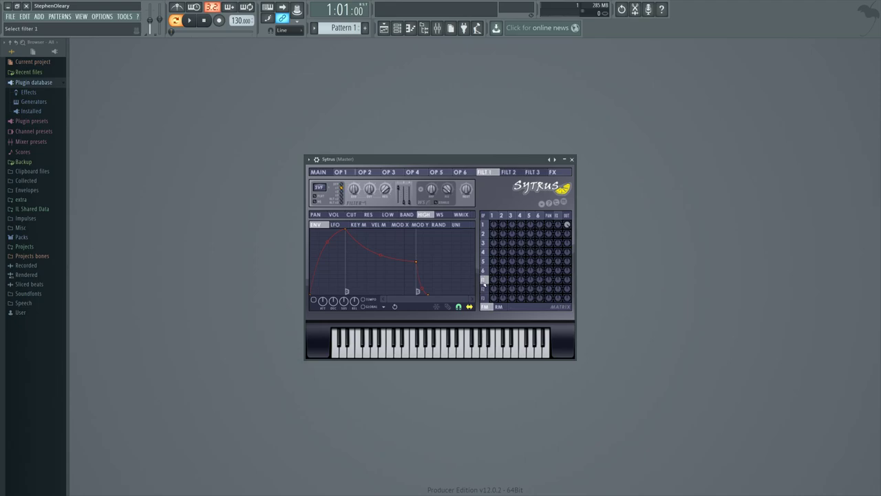
{"action": "left_click", "coordinate": [320, 187]}
{"action": "left_click", "coordinate": [356, 192]}
{"action": "left_click", "coordinate": [391, 215]}
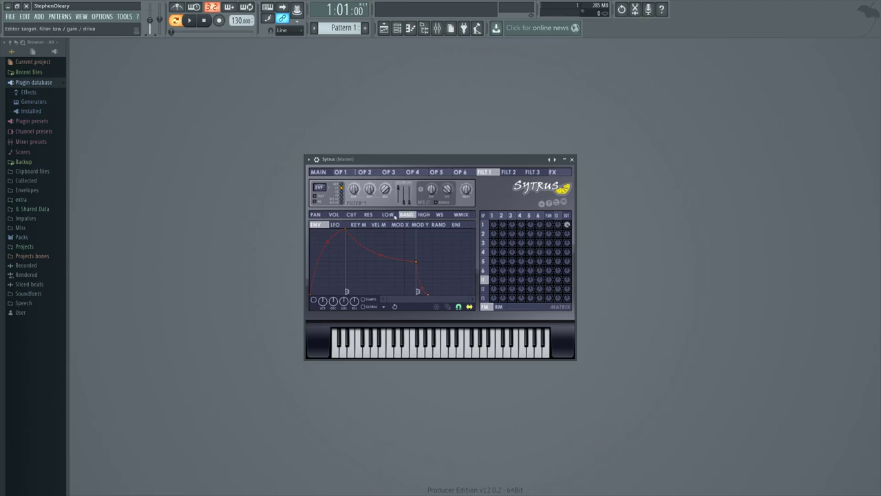
{"action": "left_click", "coordinate": [400, 216]}
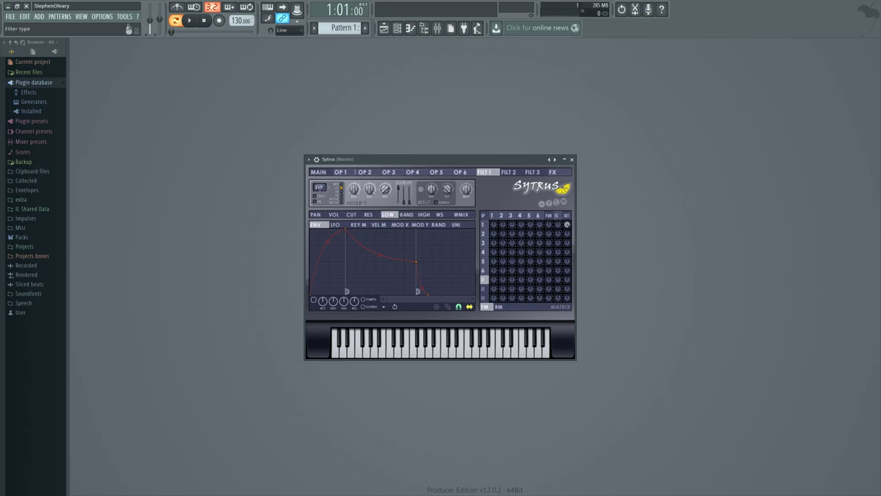
{"action": "left_click", "coordinate": [319, 186]}
{"action": "left_click", "coordinate": [355, 221]}
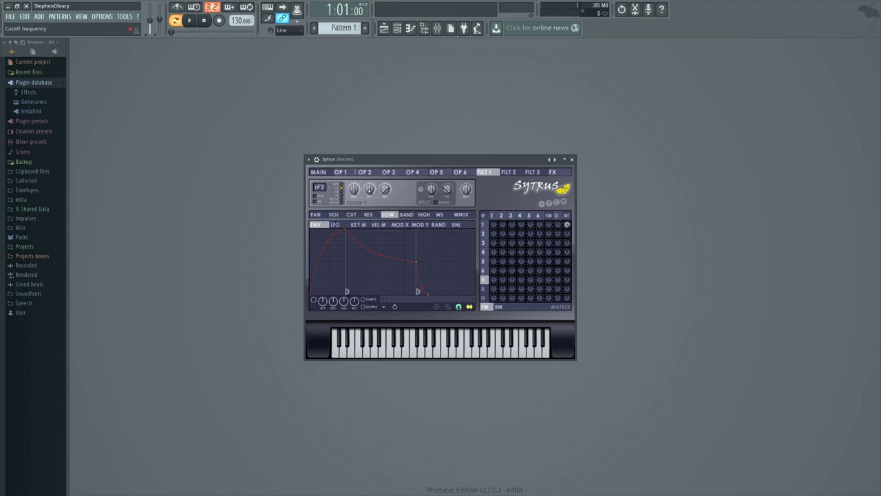
Route operator 1 through filter 1 to the output instead of directly, and audition the filter while moving its cutoff
{"action": "left_click_drag", "start_coordinate": [370, 189], "coordinate": [371, 208]}
{"action": "left_click", "coordinate": [492, 217]}
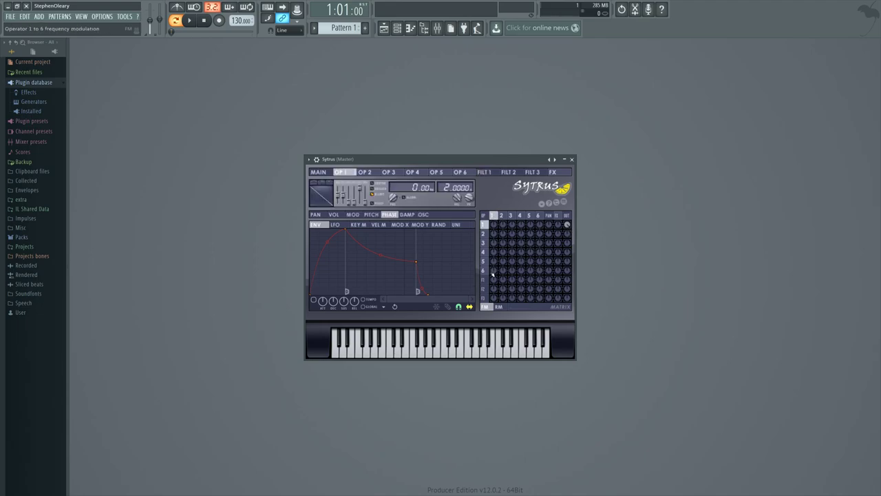
{"action": "left_click_drag", "start_coordinate": [493, 280], "coordinate": [492, 279]}
{"action": "left_click", "coordinate": [485, 280]}
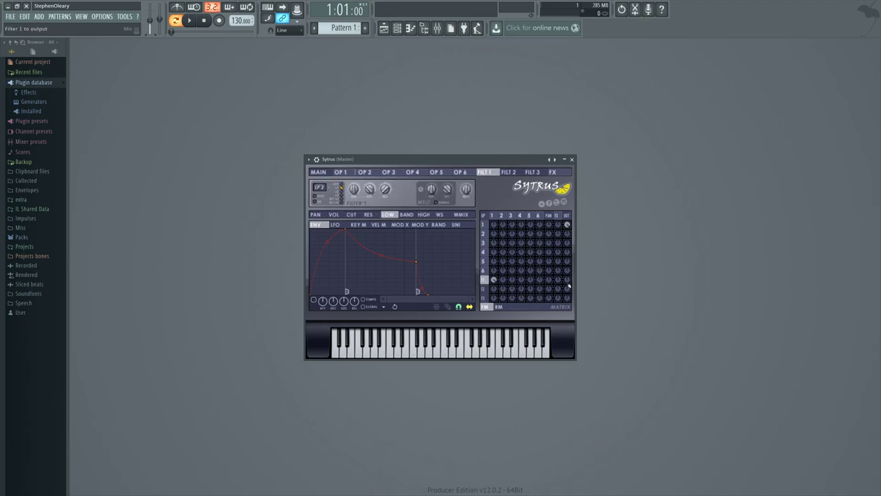
{"action": "left_click_drag", "start_coordinate": [567, 281], "coordinate": [568, 260]}
{"action": "left_click", "coordinate": [358, 350]}
{"action": "mouse_move", "coordinate": [370, 189]}
{"action": "left_mouse_down"}
{"action": "mouse_move", "coordinate": [370, 210]}
{"action": "mouse_move", "coordinate": [385, 162]}
{"action": "mouse_move", "coordinate": [369, 224]}
{"action": "mouse_move", "coordinate": [369, 172]}
{"action": "left_mouse_up"}
Look through filter 1's articulation targets: panning, volume, cutoff, resonance, low, band and high
{"action": "left_click", "coordinate": [323, 215]}
{"action": "left_click", "coordinate": [331, 215]}
{"action": "left_click", "coordinate": [320, 215]}
{"action": "left_click", "coordinate": [332, 214]}
{"action": "left_click", "coordinate": [351, 214]}
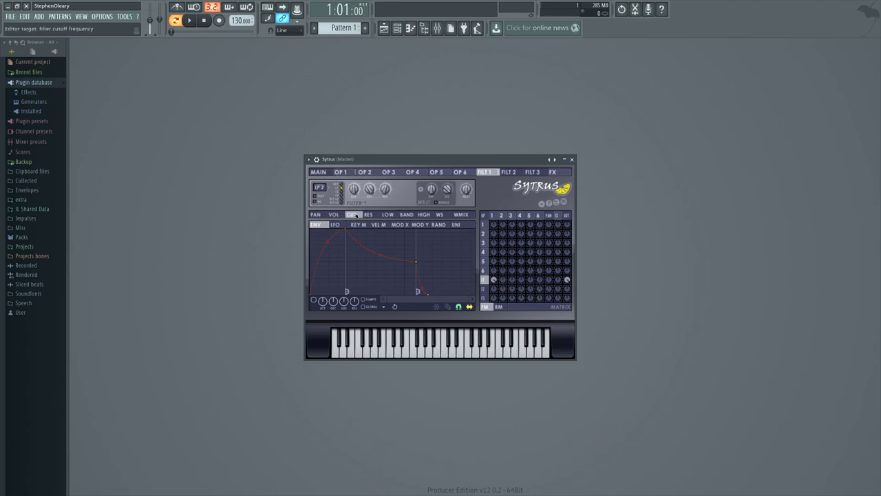
{"action": "left_click", "coordinate": [368, 214]}
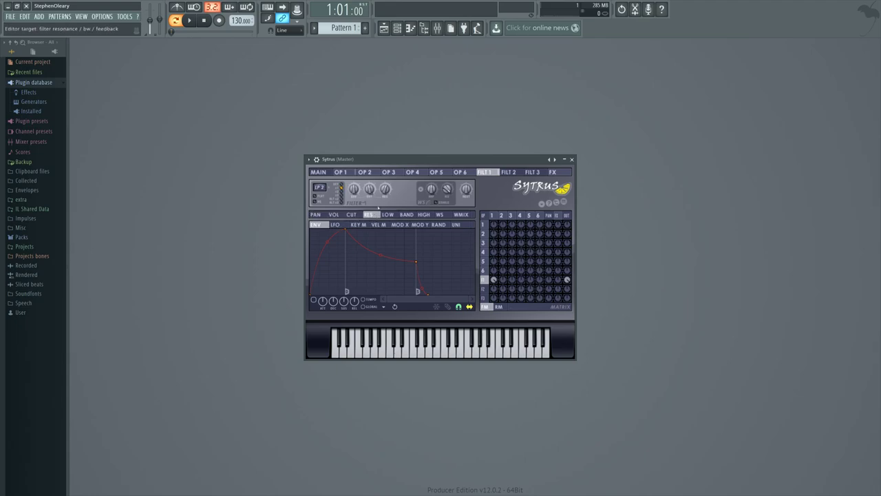
{"action": "left_click", "coordinate": [388, 214]}
{"action": "left_click", "coordinate": [407, 214]}
{"action": "left_click", "coordinate": [425, 214]}
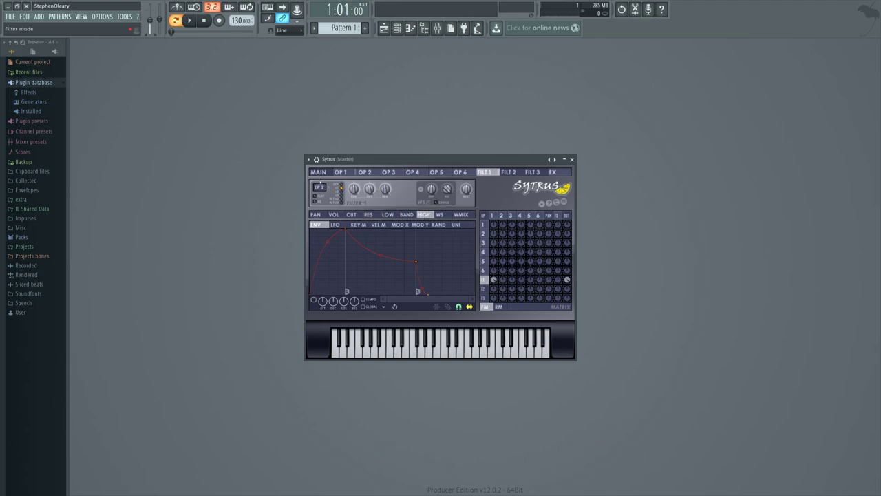
Try the Chocolate state variable type on filter 1 and return it to Vanilla low pass
{"action": "left_click", "coordinate": [320, 187]}
{"action": "left_click", "coordinate": [324, 193]}
{"action": "left_click", "coordinate": [323, 189]}
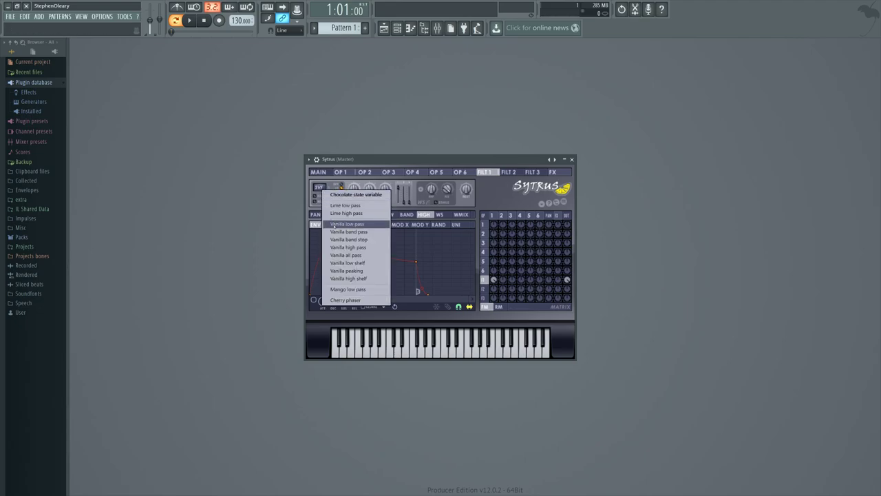
{"action": "left_click", "coordinate": [346, 224]}
Raise filter 1's waveshaper curve to full level at its end and bend it into a steep initial rise
{"action": "left_click", "coordinate": [440, 215]}
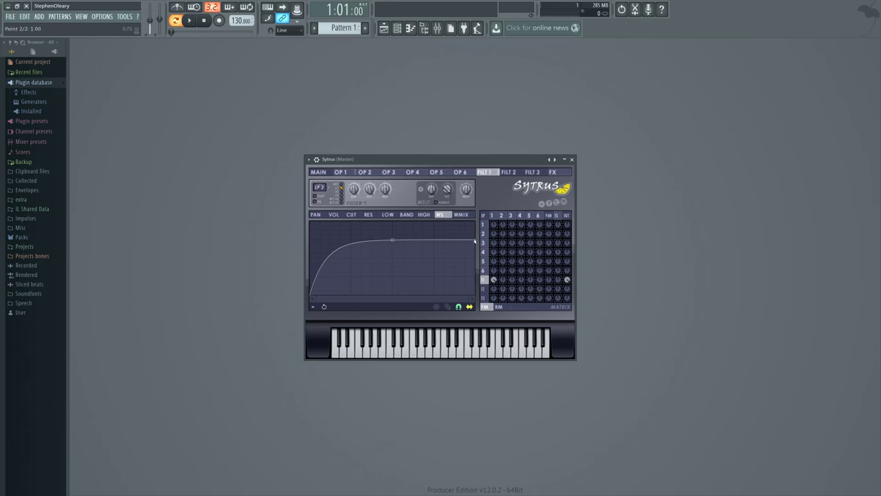
{"action": "left_click_drag", "start_coordinate": [474, 240], "coordinate": [475, 221]}
{"action": "right_click", "coordinate": [393, 221]}
{"action": "left_click_drag", "start_coordinate": [393, 258], "coordinate": [393, 221]}
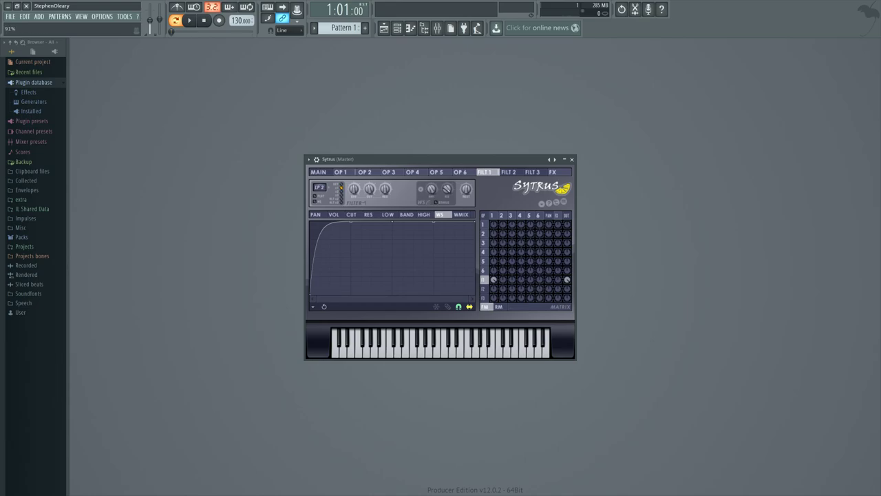
Check the waveshaper's bipolar mode, return it to unipolar, and reshape its curve into a steep S near the low end
{"action": "left_click", "coordinate": [422, 190]}
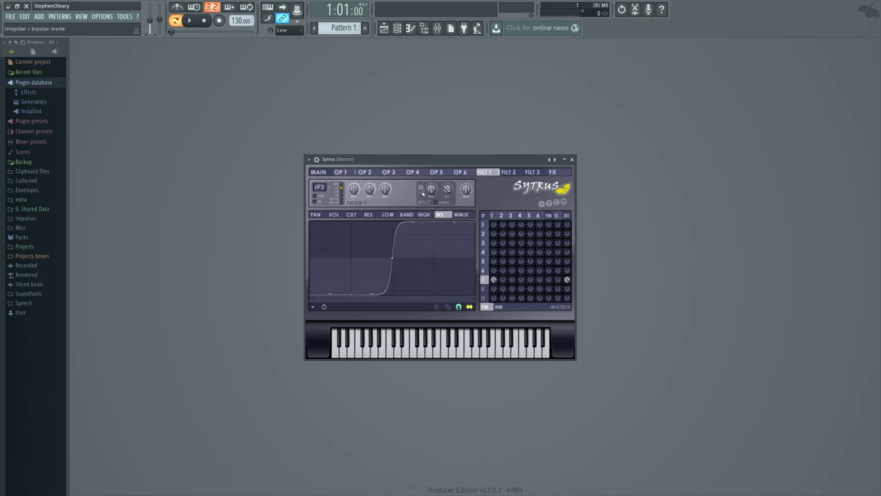
{"action": "left_click", "coordinate": [421, 191]}
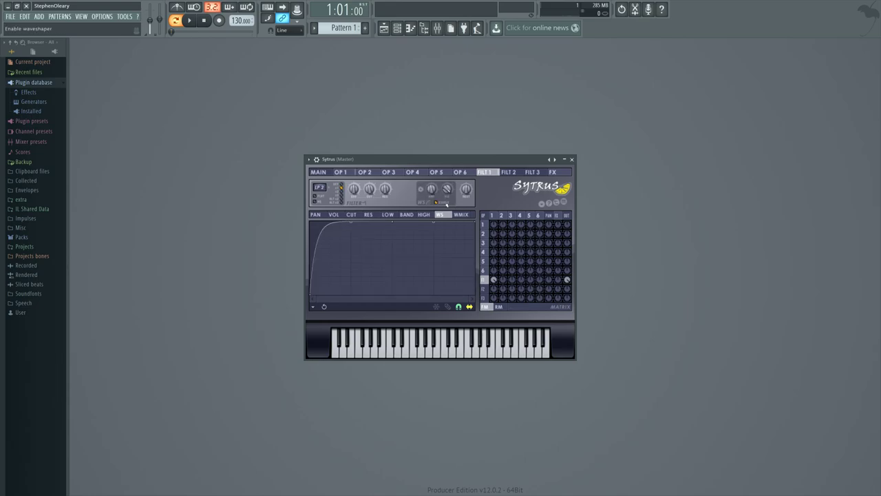
{"action": "left_click_drag", "start_coordinate": [369, 189], "coordinate": [326, 287]}
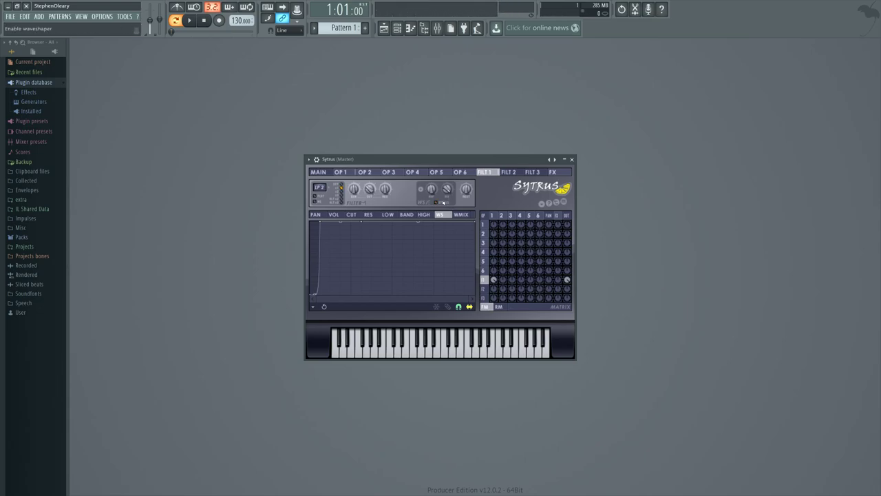
Inspect filter 1's waveshaper mix target, including its modulation X mapping, and return to the envelope
{"action": "left_click", "coordinate": [461, 214]}
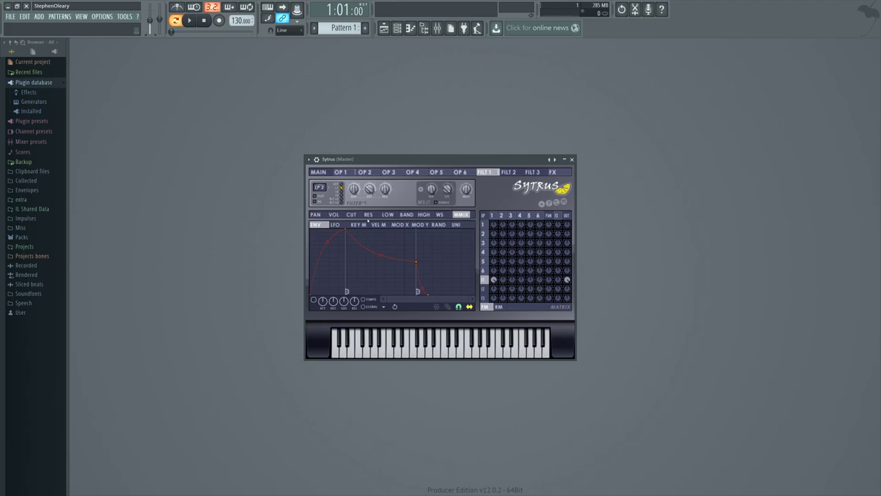
{"action": "left_click", "coordinate": [401, 225]}
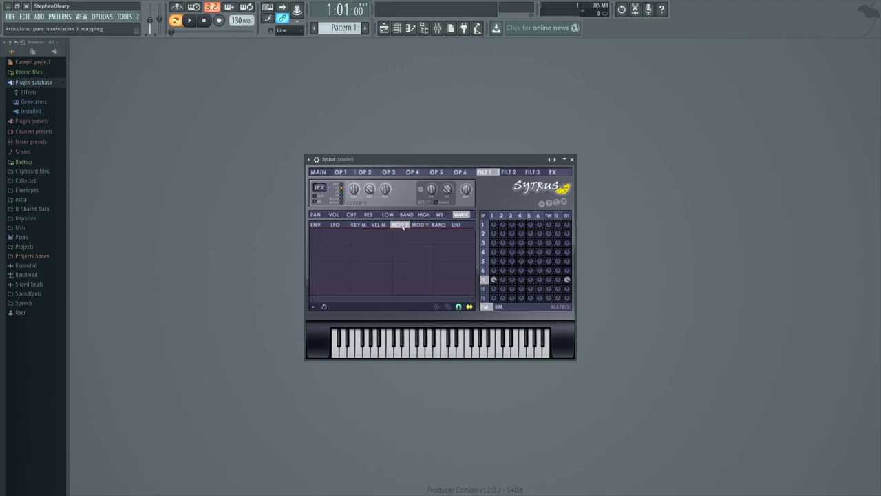
{"action": "left_click", "coordinate": [315, 225]}
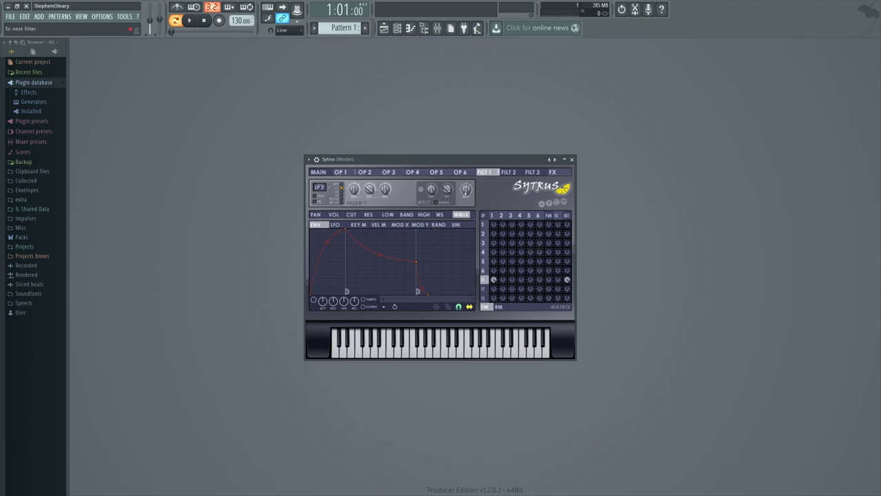
Turn up filter 1's send to the next filter and move the output level from filter 1 to filter 2
{"action": "left_click_drag", "start_coordinate": [465, 191], "coordinate": [466, 227]}
{"action": "left_click_drag", "start_coordinate": [467, 193], "coordinate": [467, 165]}
{"action": "left_click_drag", "start_coordinate": [468, 199], "coordinate": [468, 172]}
{"action": "left_click_drag", "start_coordinate": [567, 278], "coordinate": [568, 283]}
Switch between filters 1 and 2 to compare their settings in the series routing, ending on filter 2
{"action": "left_click", "coordinate": [486, 290]}
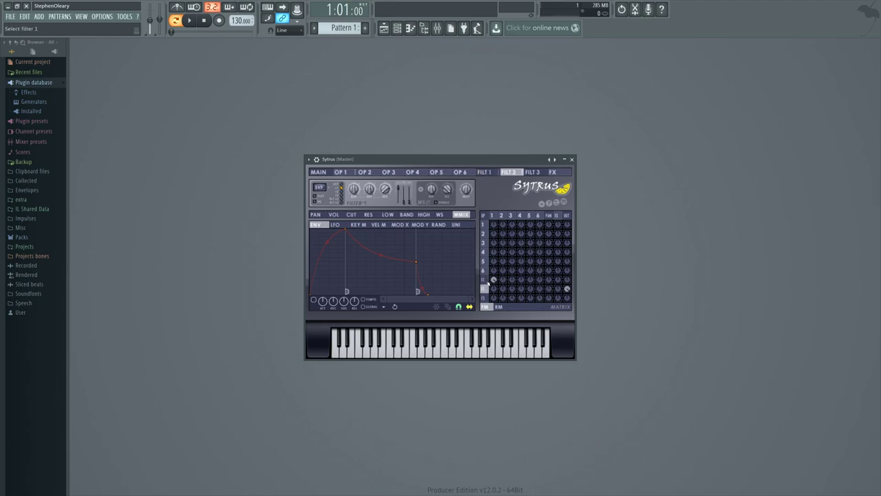
{"action": "left_click", "coordinate": [486, 280]}
{"action": "left_click", "coordinate": [486, 289]}
{"action": "left_click", "coordinate": [485, 280]}
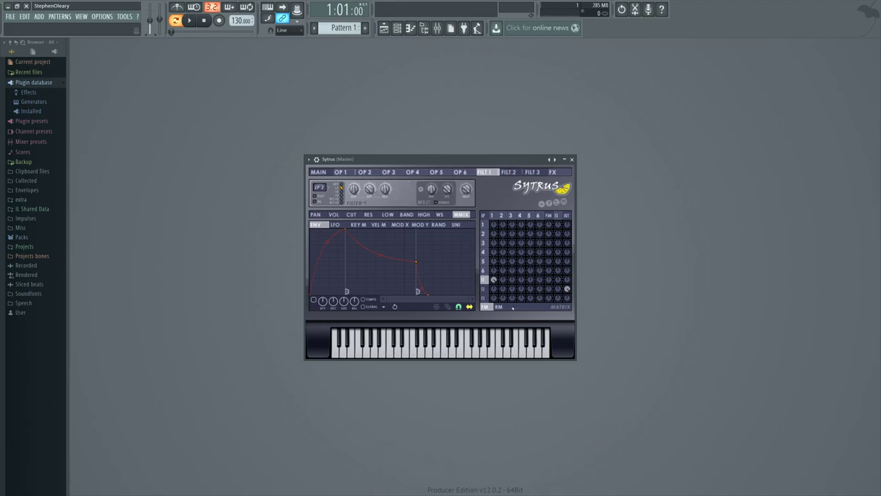
{"action": "left_click", "coordinate": [482, 289]}
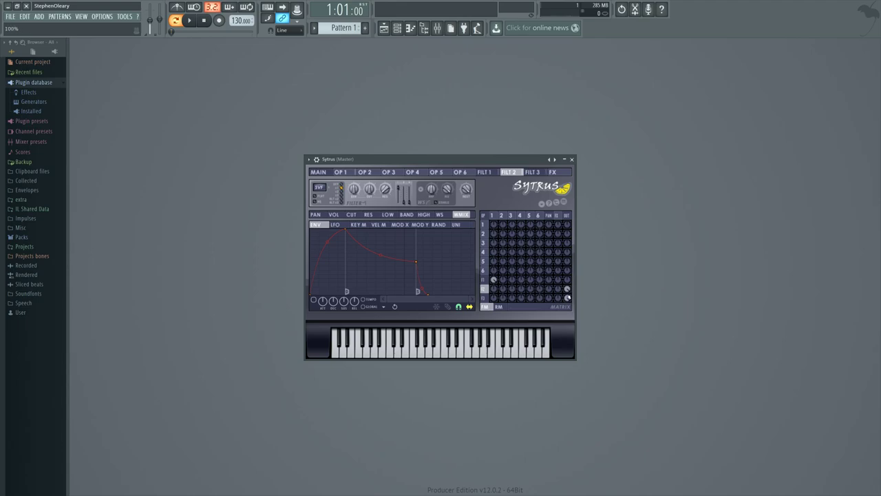
Compare the settings of filters 1, 2 and 3 in the matrix and return to filter 1
{"action": "left_click", "coordinate": [483, 279]}
{"action": "left_click", "coordinate": [483, 288]}
{"action": "left_click", "coordinate": [483, 297]}
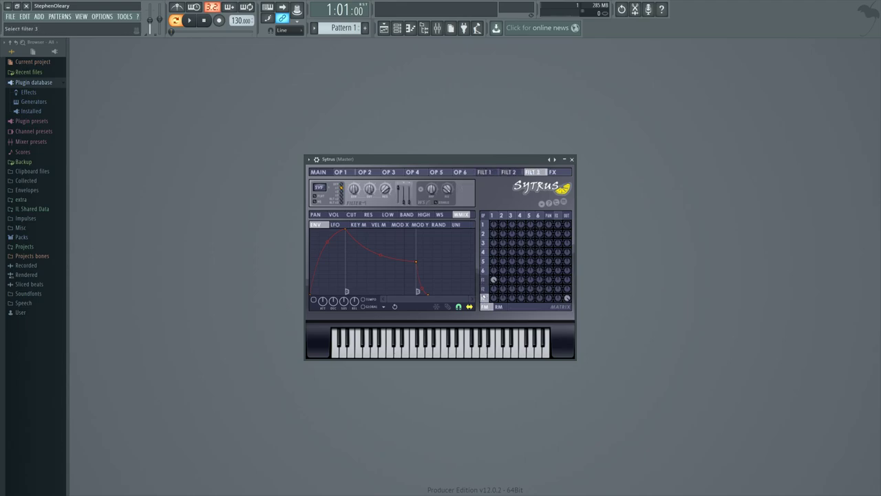
{"action": "left_click", "coordinate": [483, 288]}
{"action": "left_click", "coordinate": [484, 279]}
Raise filter 1's output level, turn down its send to the next filter, and select filter 2
{"action": "left_click_drag", "start_coordinate": [566, 279], "coordinate": [567, 265]}
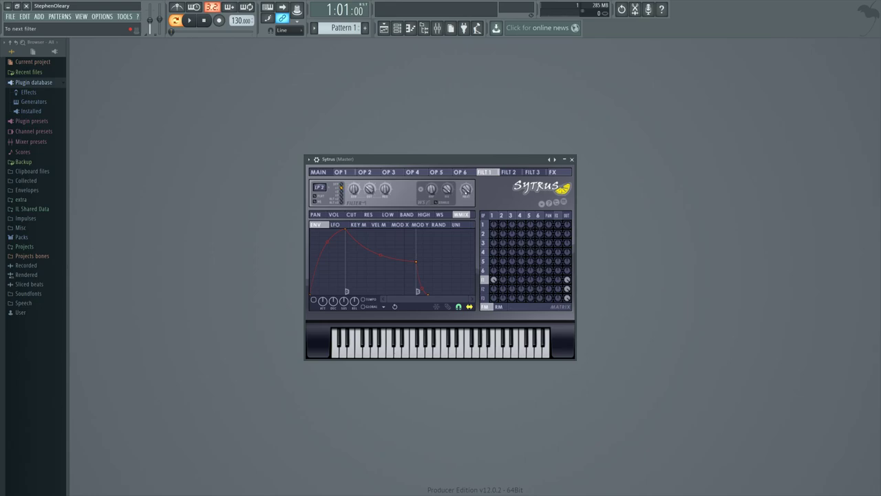
{"action": "mouse_move", "coordinate": [466, 189]}
{"action": "left_mouse_down"}
{"action": "mouse_move", "coordinate": [466, 230]}
{"action": "mouse_move", "coordinate": [466, 203]}
{"action": "left_mouse_up"}
{"action": "left_click", "coordinate": [528, 172]}
{"action": "left_click", "coordinate": [490, 173]}
{"action": "left_click", "coordinate": [500, 176]}
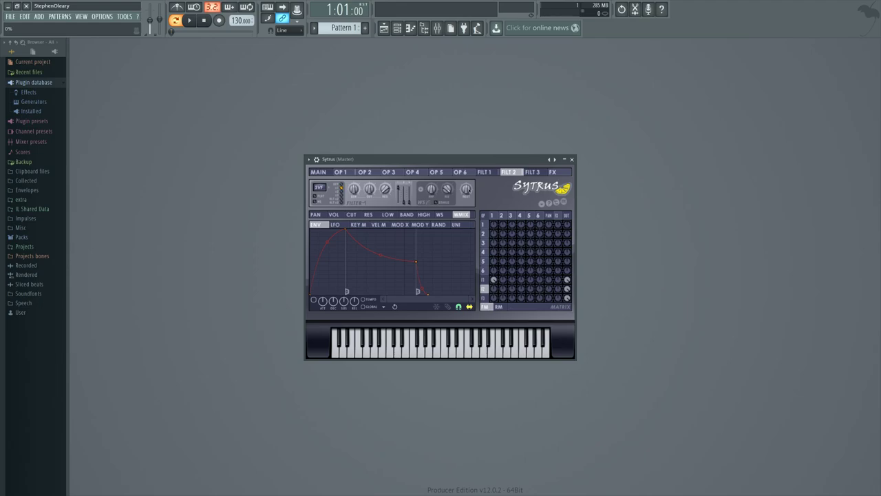
Turn up filter 2's send to the next filter and compare it with the neighbouring filters
{"action": "left_click_drag", "start_coordinate": [466, 190], "coordinate": [466, 171]}
{"action": "left_click", "coordinate": [493, 174]}
{"action": "left_click", "coordinate": [529, 173]}
{"action": "left_click", "coordinate": [509, 173]}
{"action": "left_click", "coordinate": [499, 173]}
{"action": "left_click", "coordinate": [520, 172]}
Review filter 2's waveshaper mix articulation, from LFO through the key, velocity and modulation mappings to unison
{"action": "left_click", "coordinate": [337, 225]}
{"action": "left_click", "coordinate": [359, 225]}
{"action": "left_click", "coordinate": [378, 226]}
{"action": "left_click", "coordinate": [401, 226]}
{"action": "left_click", "coordinate": [420, 226]}
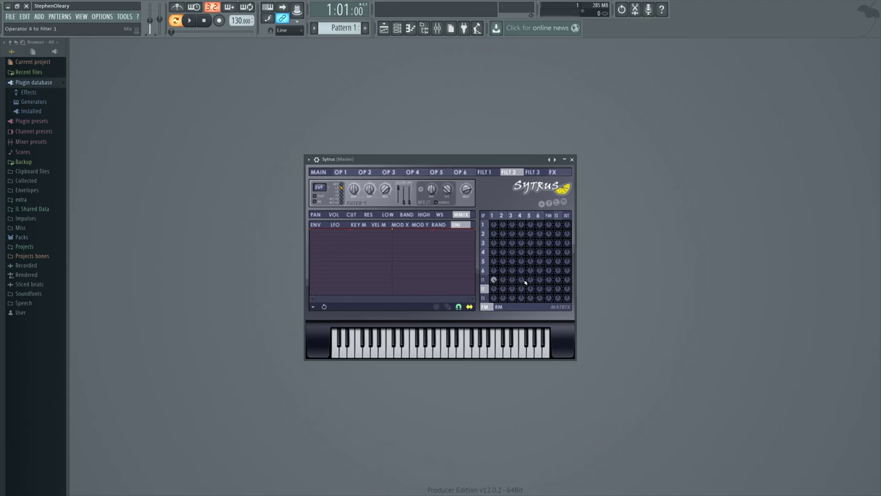
Route operator 1 to the effects and the output instead of filter 1
{"action": "left_click", "coordinate": [563, 172]}
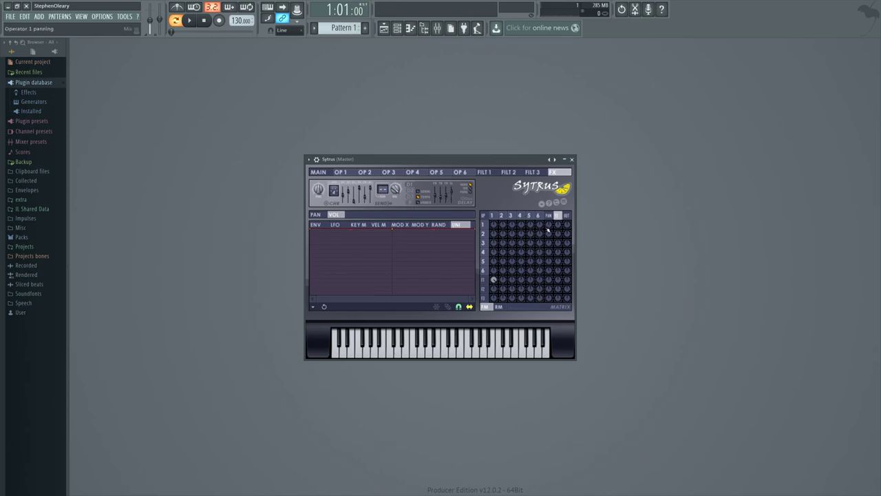
{"action": "mouse_move", "coordinate": [560, 227]}
{"action": "left_mouse_down"}
{"action": "mouse_move", "coordinate": [559, 206]}
{"action": "mouse_move", "coordinate": [558, 215]}
{"action": "left_mouse_up"}
{"action": "right_click", "coordinate": [492, 280]}
{"action": "left_click_drag", "start_coordinate": [566, 227], "coordinate": [558, 203]}
Check the effects' panning and volume articulation, view the reverb settings, and return to operator 1
{"action": "left_click", "coordinate": [317, 215]}
{"action": "left_click", "coordinate": [335, 215]}
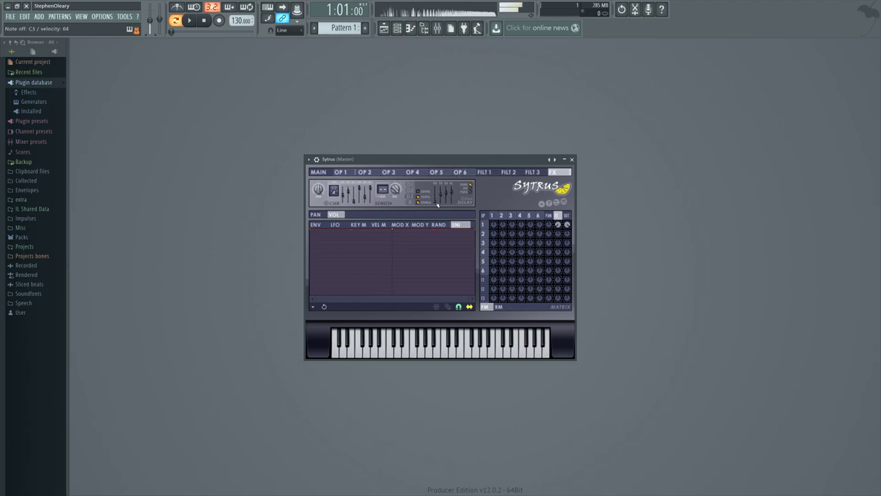
{"action": "left_click", "coordinate": [410, 202]}
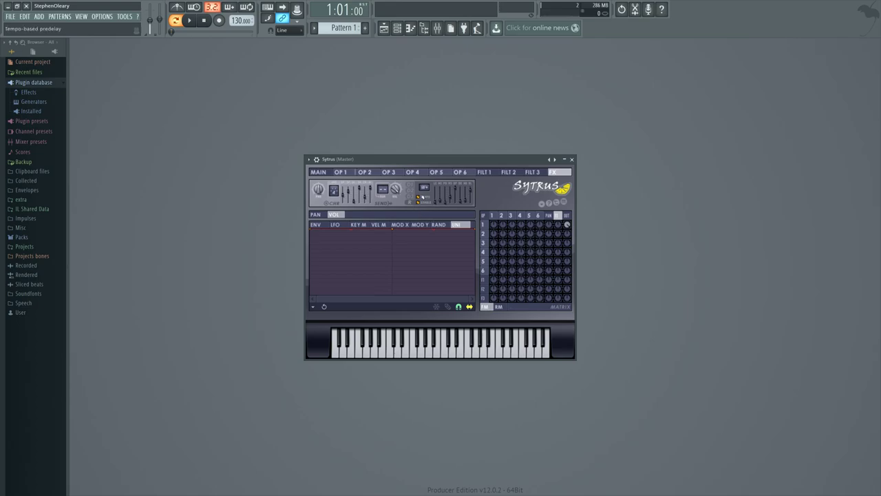
{"action": "left_click", "coordinate": [498, 223]}
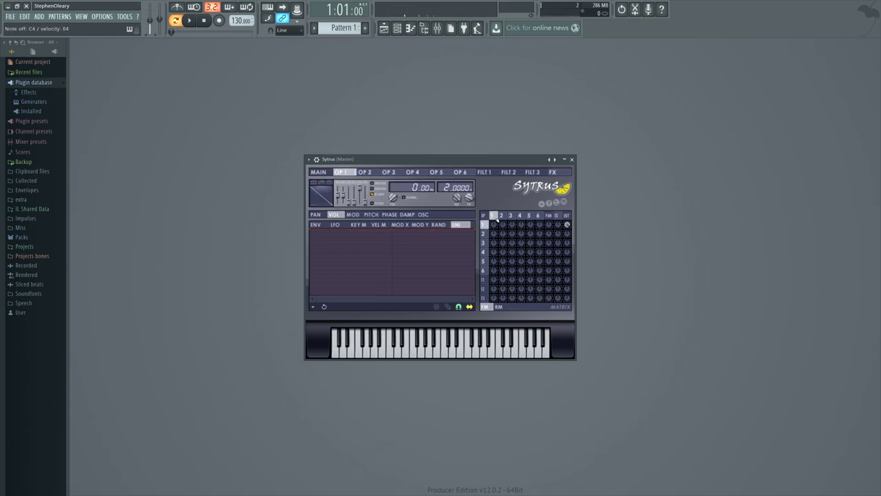
{"action": "mouse_move", "coordinate": [501, 216]}
{"action": "left_mouse_down"}
{"action": "mouse_move", "coordinate": [540, 216]}
{"action": "mouse_move", "coordinate": [497, 219]}
{"action": "left_mouse_up"}
Increase the main unison order and adjust the unison parameters, including the sub level, while auditioning a note
{"action": "left_click", "coordinate": [320, 173]}
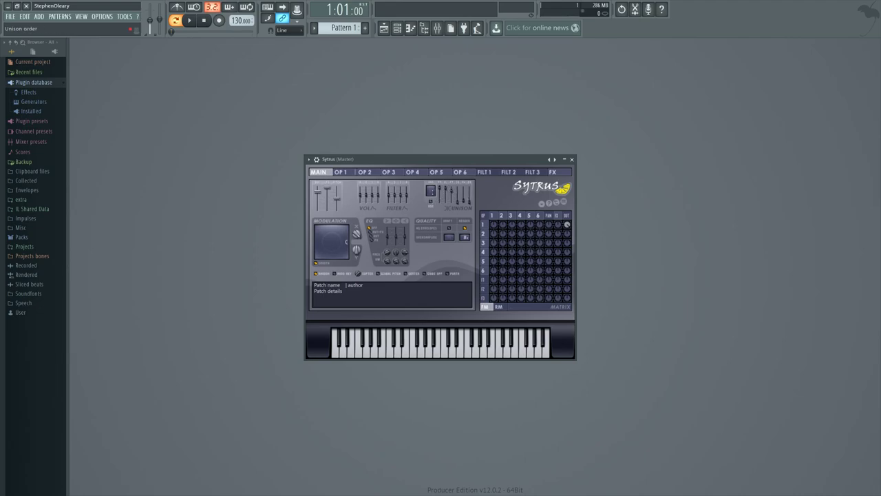
{"action": "left_click_drag", "start_coordinate": [430, 193], "coordinate": [430, 186]}
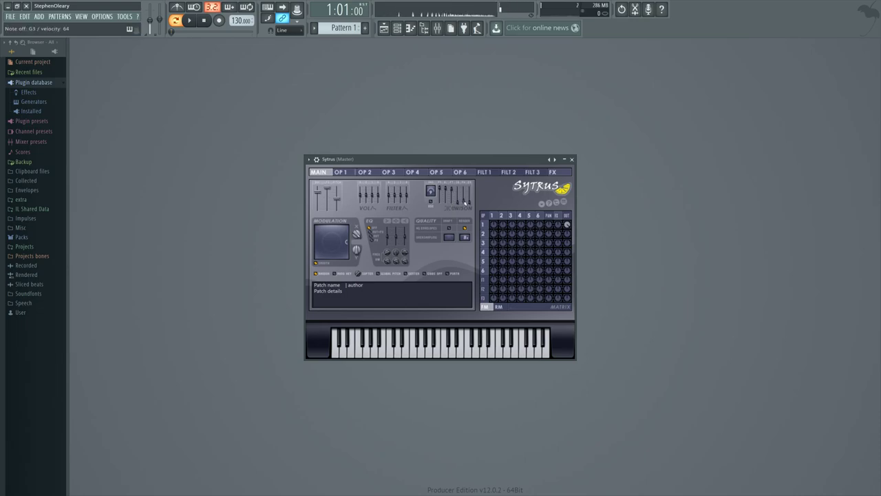
{"action": "left_click_drag", "start_coordinate": [459, 201], "coordinate": [459, 187]}
{"action": "key", "text": "b"}
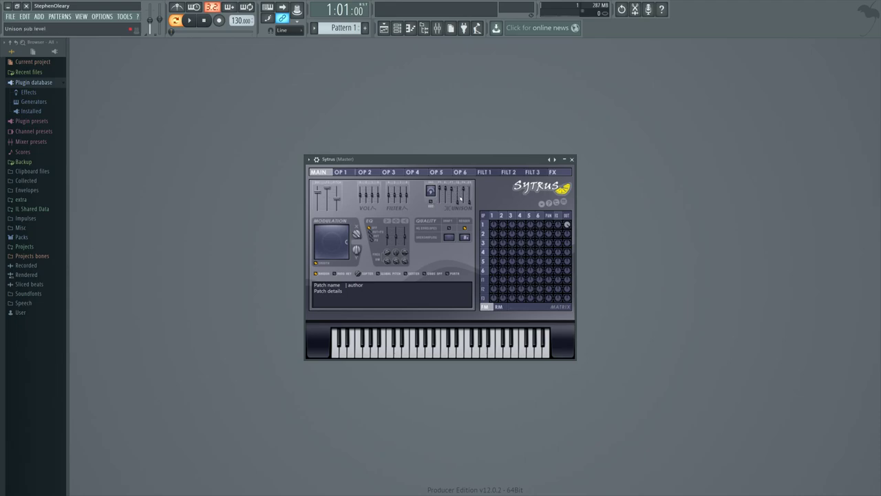
{"action": "mouse_move", "coordinate": [463, 190]}
{"action": "left_mouse_down"}
{"action": "mouse_move", "coordinate": [463, 203]}
{"action": "mouse_move", "coordinate": [452, 203]}
{"action": "left_mouse_up"}
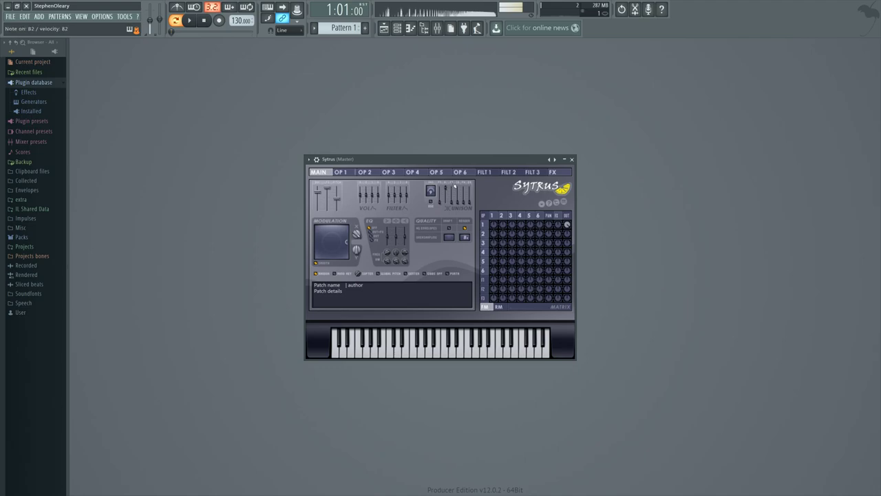
Bend operator 1's unison phase mapping into a dip and a peak, and flatten its unison volume mapping
{"action": "left_click", "coordinate": [341, 172]}
{"action": "left_click", "coordinate": [371, 214]}
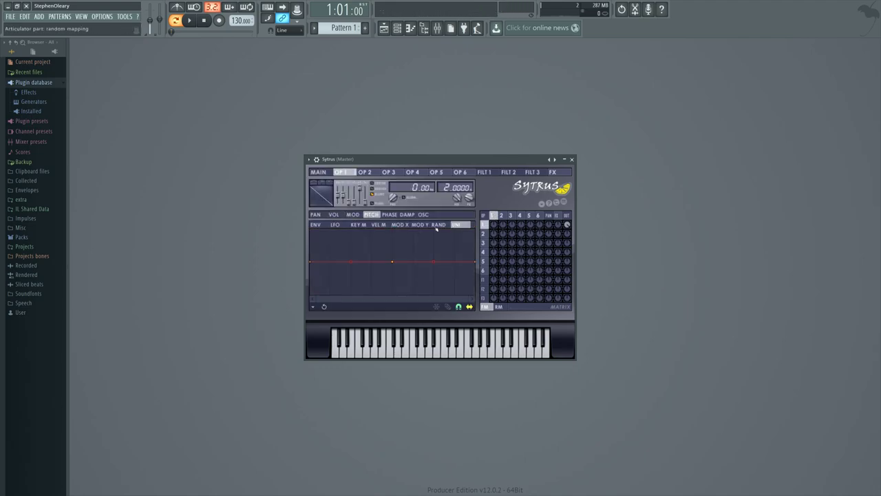
{"action": "left_click_drag", "start_coordinate": [392, 261], "coordinate": [352, 294]}
{"action": "left_click", "coordinate": [390, 214]}
{"action": "left_click_drag", "start_coordinate": [434, 261], "coordinate": [433, 233]}
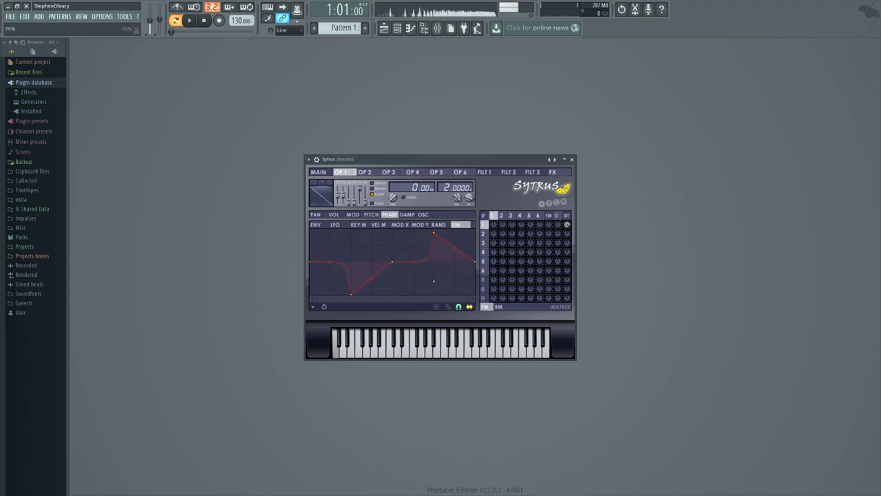
{"action": "left_click", "coordinate": [334, 214]}
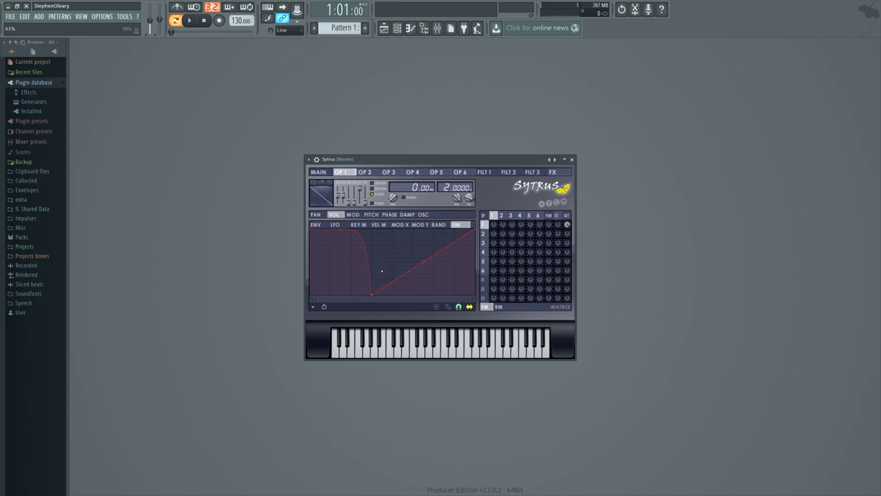
{"action": "left_click_drag", "start_coordinate": [372, 293], "coordinate": [371, 228]}
Turn off extra high envelope accuracy for rendering and inspect the wave segment in operator 1's volume envelope
{"action": "left_click", "coordinate": [319, 172]}
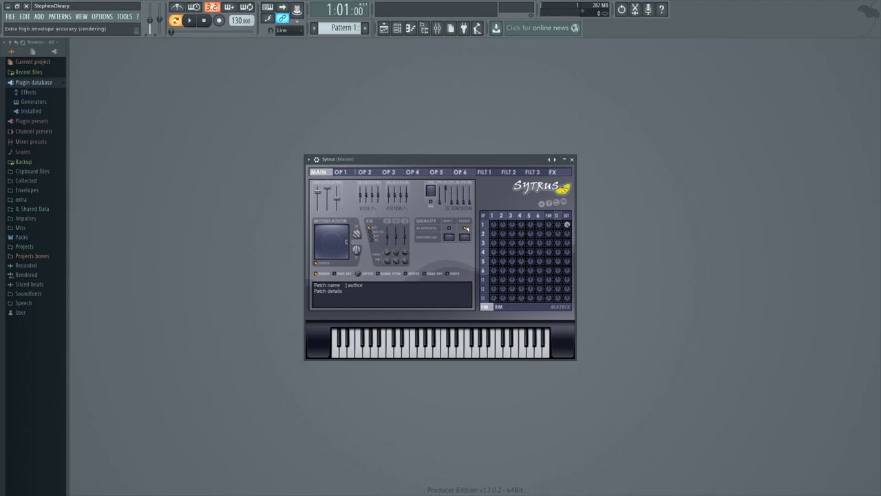
{"action": "left_click", "coordinate": [466, 228]}
{"action": "left_click", "coordinate": [340, 171]}
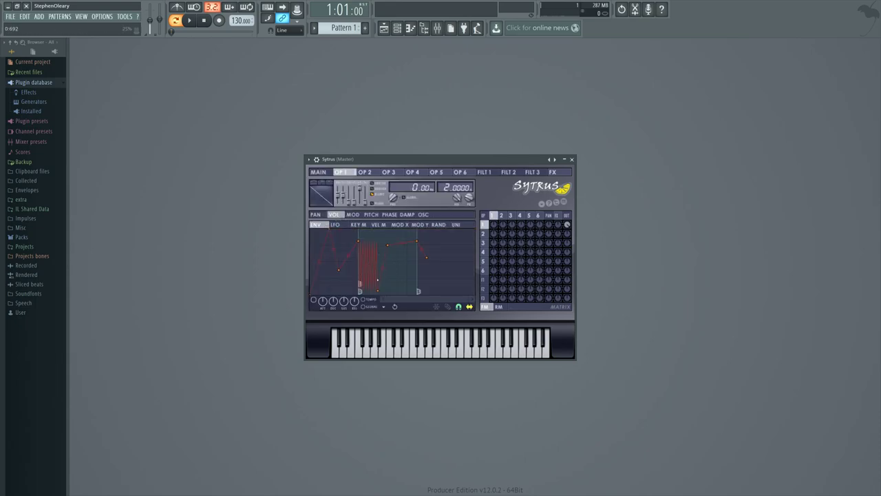
{"action": "left_click_drag", "start_coordinate": [468, 299], "coordinate": [420, 299]}
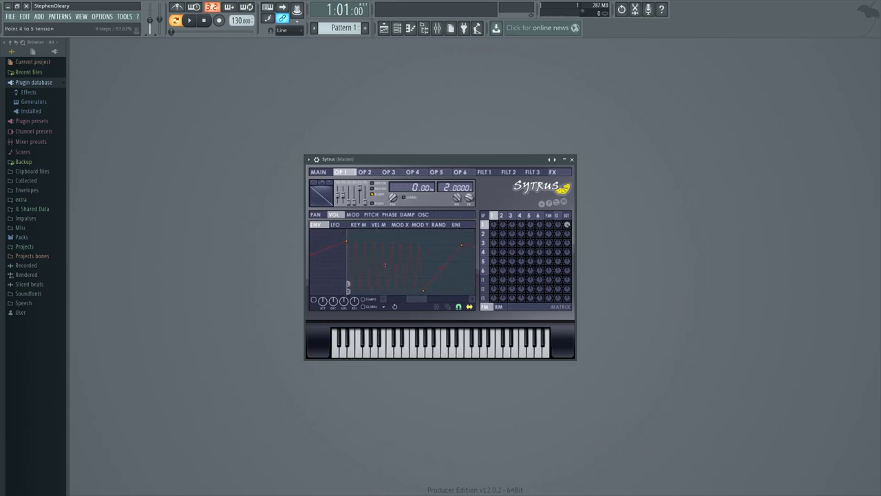
{"action": "right_click", "coordinate": [424, 290]}
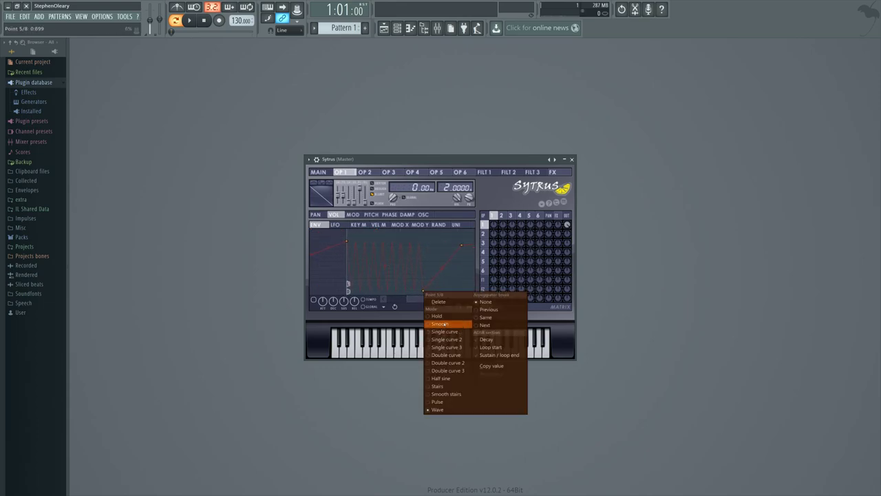
{"action": "left_click", "coordinate": [384, 265]}
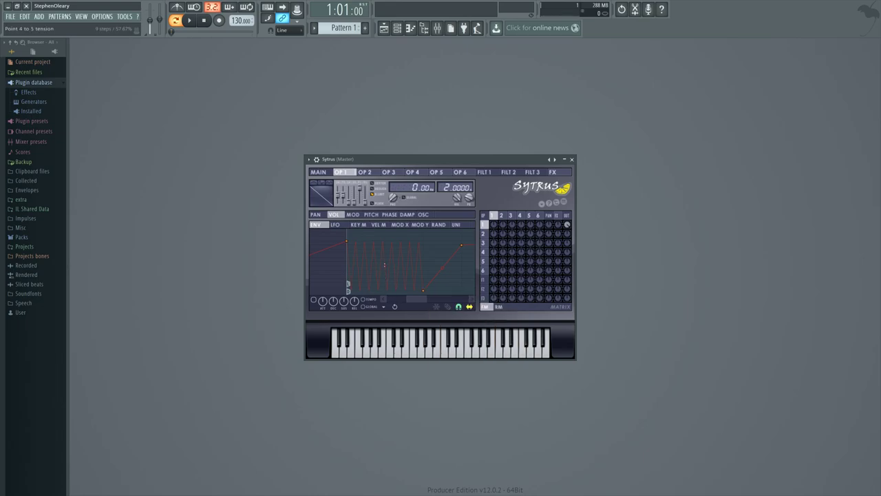
{"action": "mouse_move", "coordinate": [385, 266]}
{"action": "left_mouse_down"}
{"action": "mouse_move", "coordinate": [385, 241]}
{"action": "mouse_move", "coordinate": [385, 266]}
{"action": "left_mouse_up"}
Move the X/Y modulation point, adjust the modulation X knob, and turn off the option beneath the modulation pad
{"action": "left_click", "coordinate": [320, 172]}
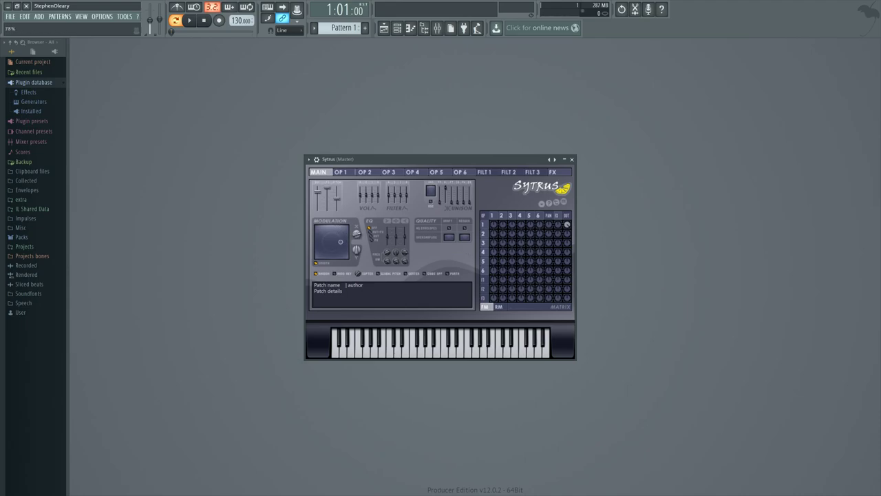
{"action": "mouse_move", "coordinate": [347, 228]}
{"action": "left_mouse_down"}
{"action": "mouse_move", "coordinate": [322, 238]}
{"action": "mouse_move", "coordinate": [334, 239]}
{"action": "left_mouse_up"}
{"action": "mouse_move", "coordinate": [356, 234]}
{"action": "left_mouse_down"}
{"action": "mouse_move", "coordinate": [356, 254]}
{"action": "mouse_move", "coordinate": [356, 245]}
{"action": "left_mouse_up"}
{"action": "left_click", "coordinate": [325, 264]}
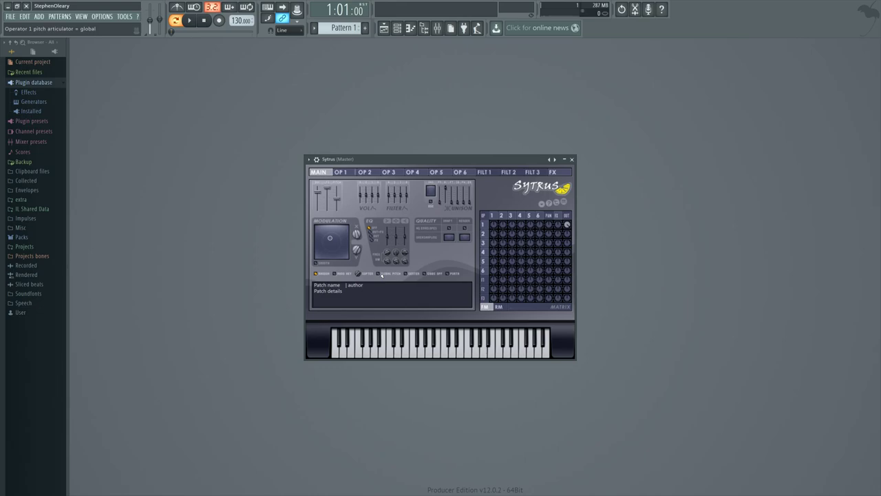
Look at operator 1 again and turn off portamento in the main settings
{"action": "left_click", "coordinate": [497, 215]}
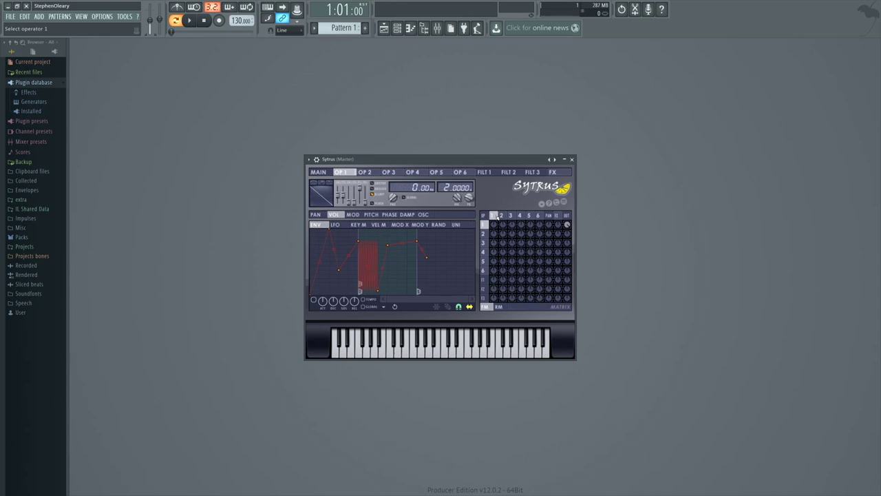
{"action": "left_click", "coordinate": [318, 172]}
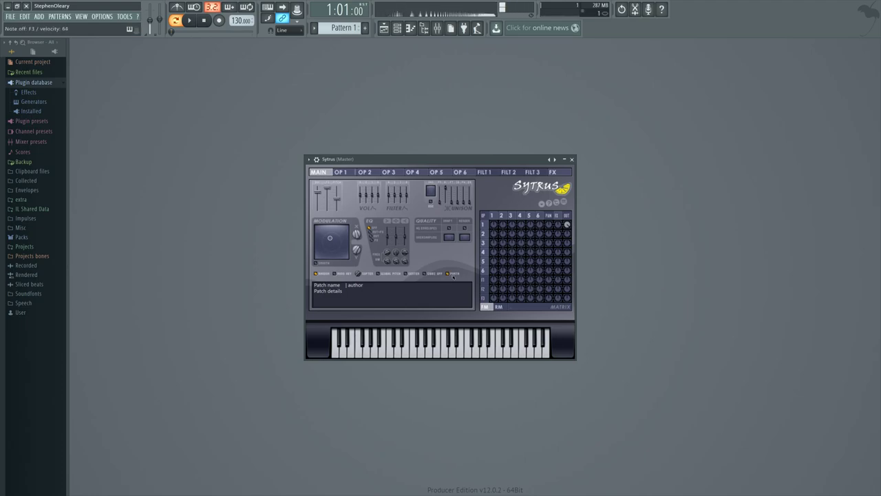
{"action": "left_click", "coordinate": [453, 276]}
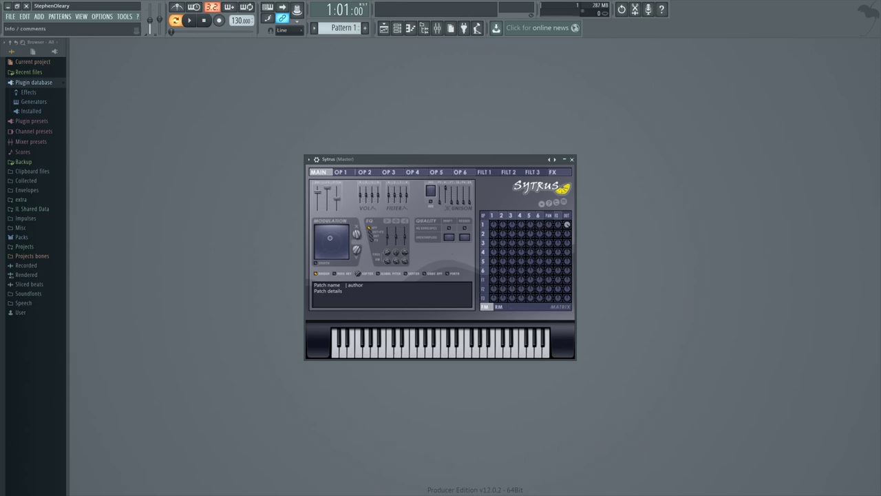
Try the polyphony Porta and Mono options in the channel's miscellaneous functions, and close the detailed settings
{"action": "left_click", "coordinate": [317, 160]}
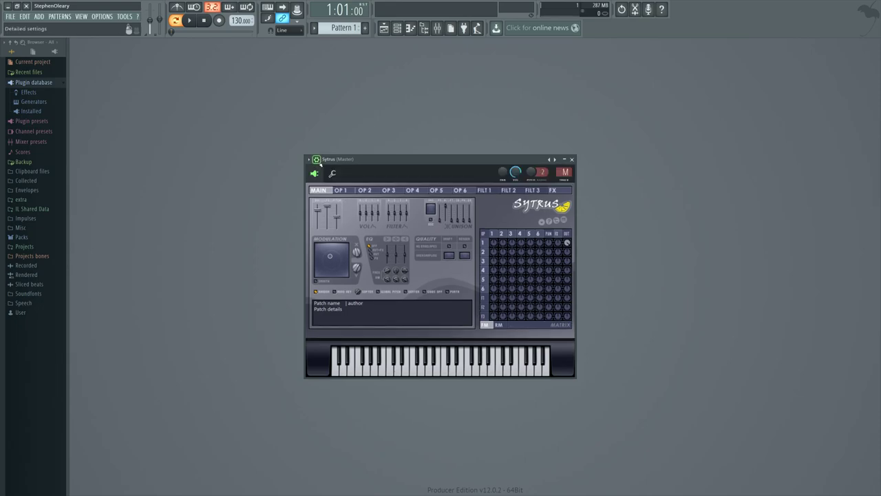
{"action": "left_click", "coordinate": [332, 173]}
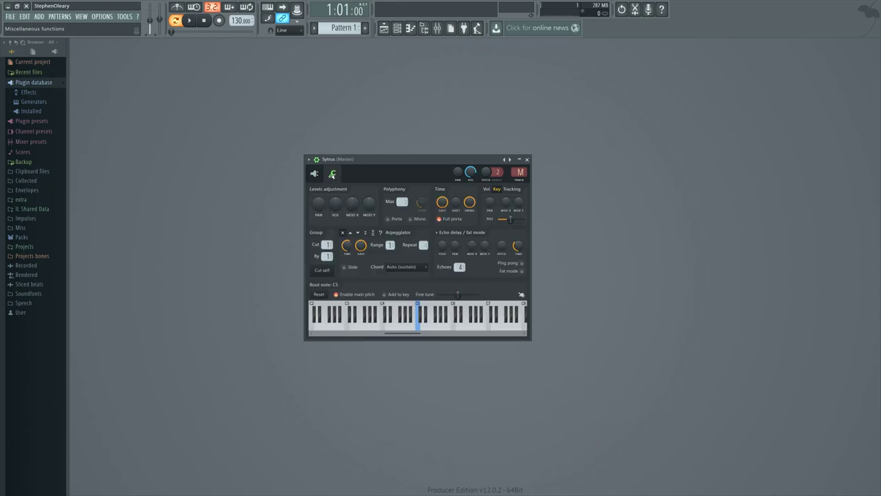
{"action": "left_click", "coordinate": [397, 219]}
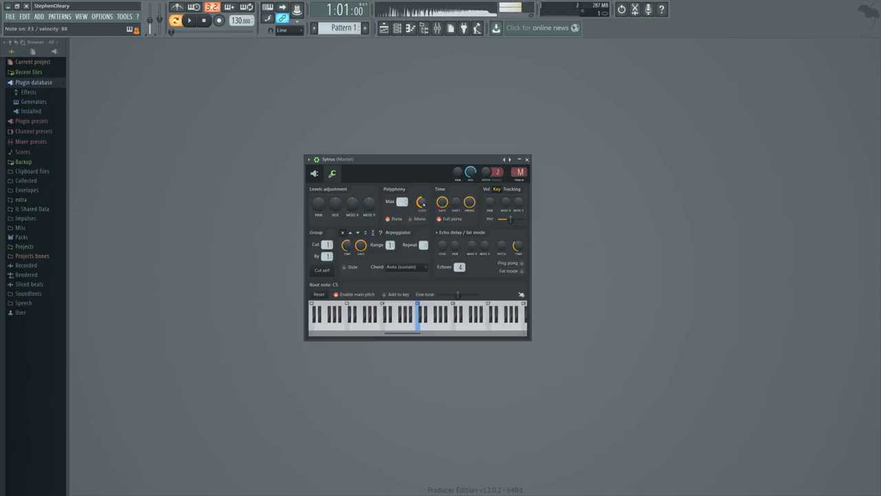
{"action": "left_click", "coordinate": [395, 220]}
{"action": "left_click", "coordinate": [415, 219]}
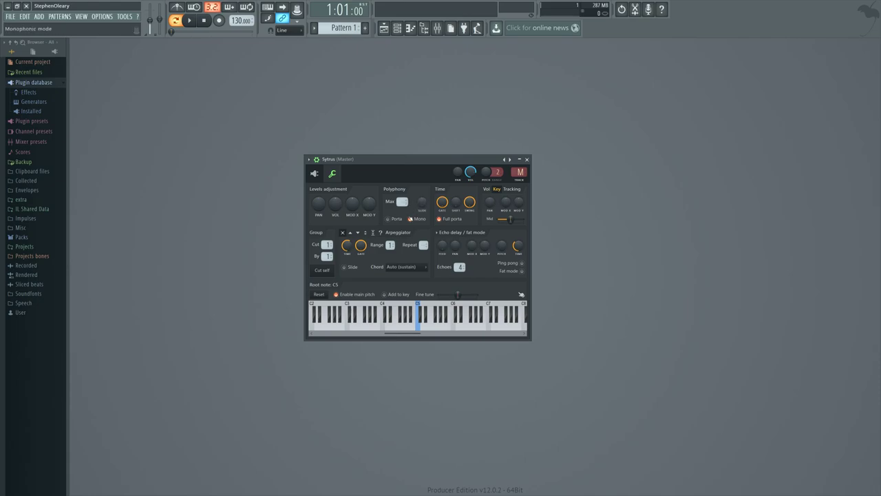
{"action": "left_click", "coordinate": [314, 174]}
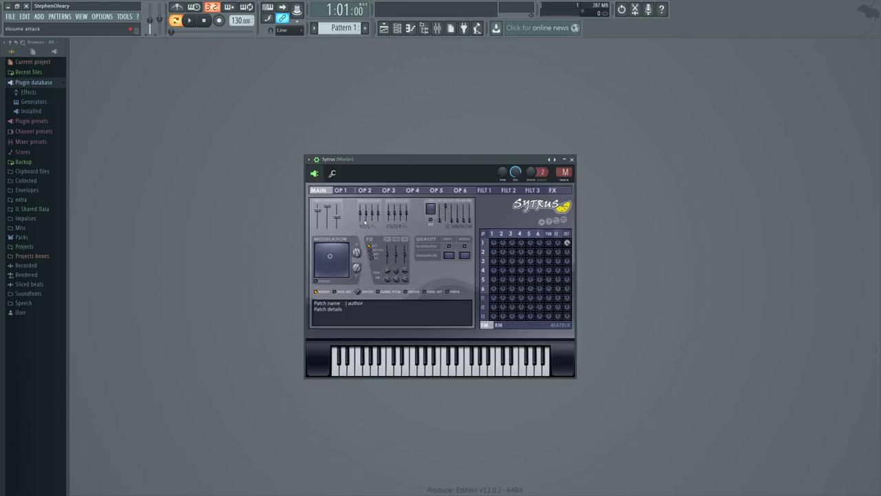
{"action": "left_click", "coordinate": [333, 173]}
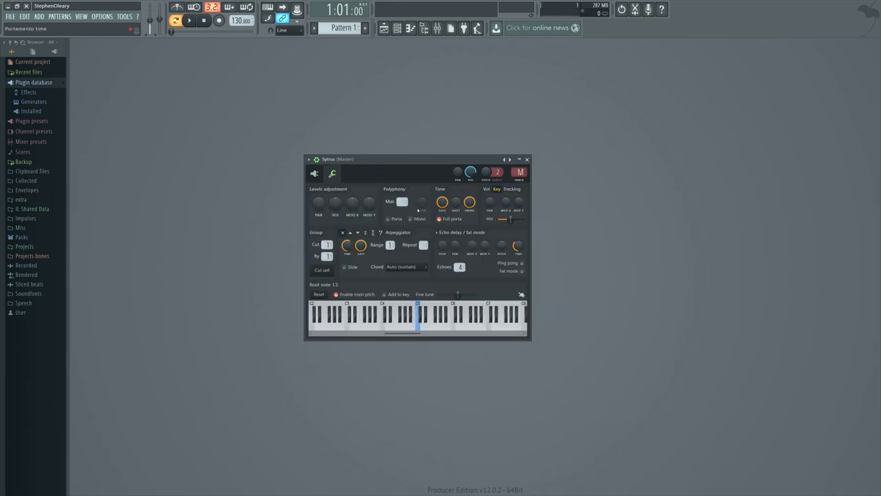
{"action": "left_click", "coordinate": [314, 173]}
{"action": "left_click", "coordinate": [316, 159]}
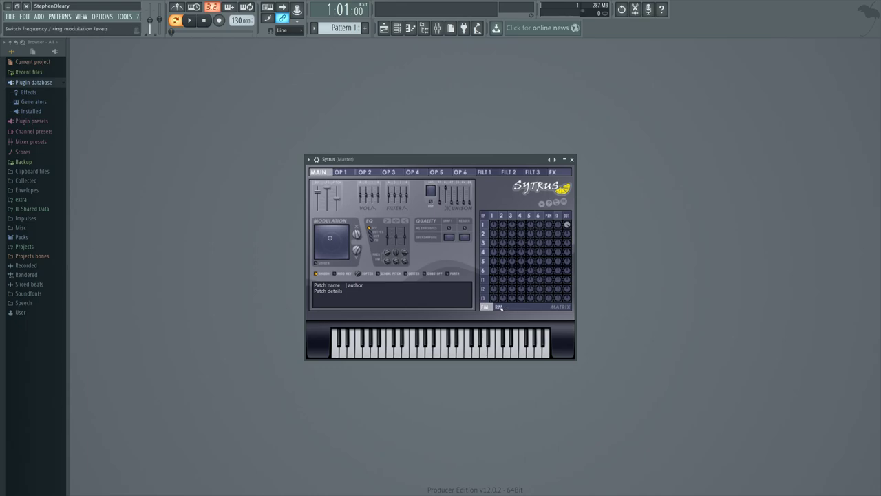
Compare the matrix's frequency modulation and ring modulation levels, including individual operator cells
{"action": "left_click", "coordinate": [499, 307]}
{"action": "left_click", "coordinate": [499, 307]}
{"action": "left_click", "coordinate": [501, 306]}
{"action": "left_click", "coordinate": [497, 307]}
{"action": "left_click", "coordinate": [497, 307]}
{"action": "left_click", "coordinate": [494, 308]}
{"action": "left_click", "coordinate": [495, 308]}
{"action": "left_click", "coordinate": [495, 307]}
{"action": "left_click", "coordinate": [512, 234], "text": "alt"}
{"action": "left_click", "coordinate": [539, 227], "text": "alt"}
Examine Sytrus's options for Yamaha DX7 presets, unison distribution, arpeggiator, portamento and velocity linking
{"action": "left_click", "coordinate": [542, 204]}
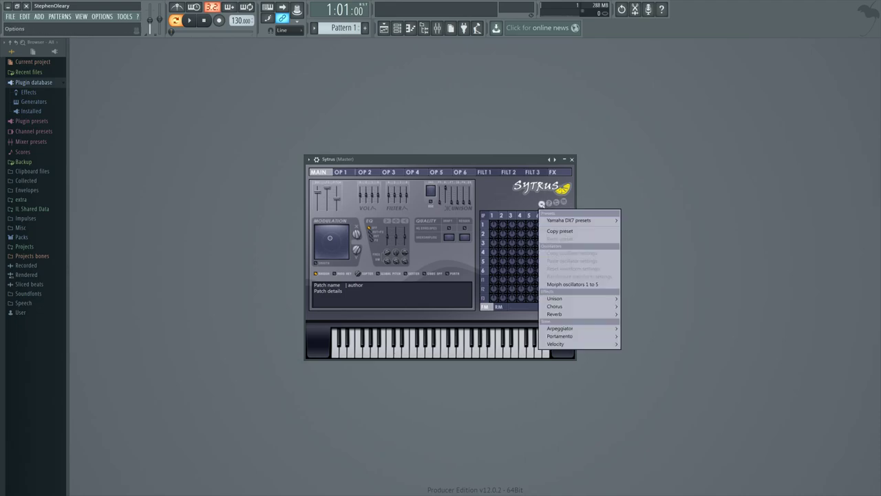
{"action": "mouse_move", "coordinate": [555, 221]}
{"action": "mouse_move", "coordinate": [571, 298]}
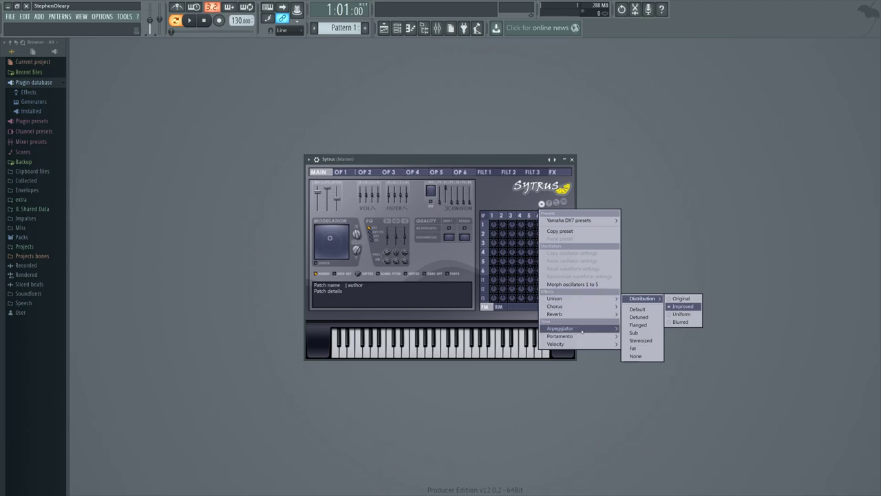
{"action": "mouse_move", "coordinate": [585, 340]}
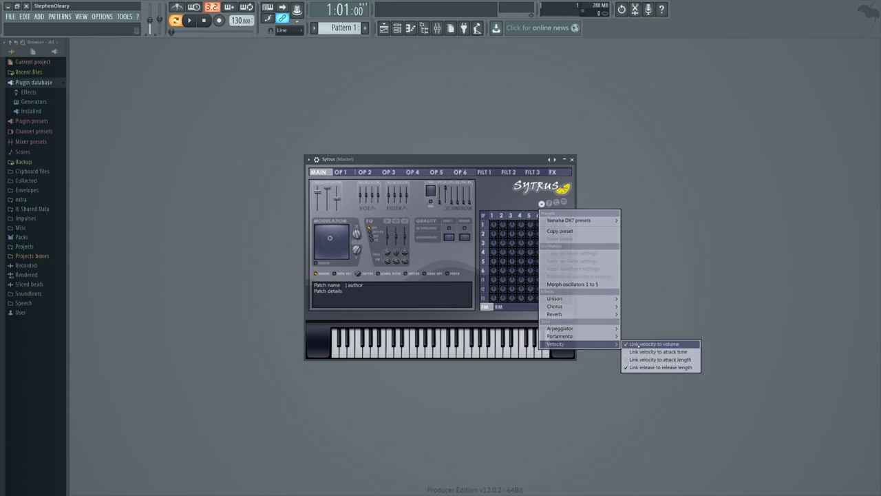
Close the options list and view Sytrus's credits page and block diagram, returning to the main settings
{"action": "left_click", "coordinate": [423, 265]}
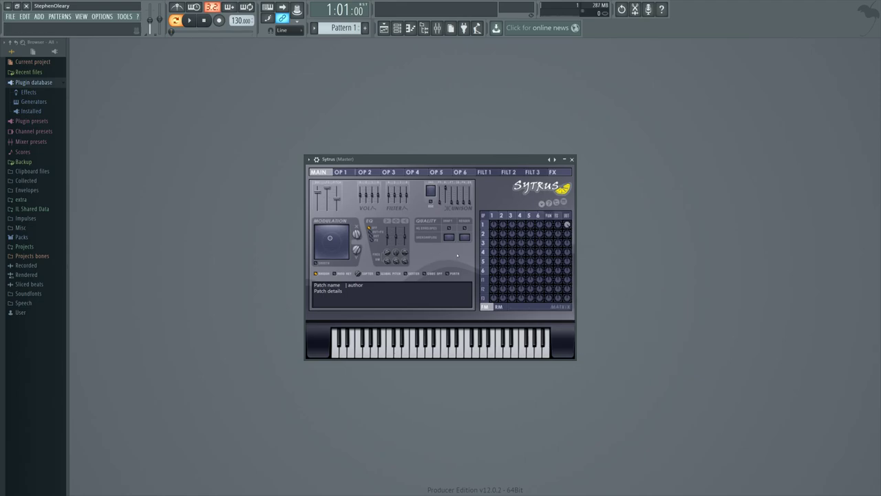
{"action": "left_click", "coordinate": [551, 205]}
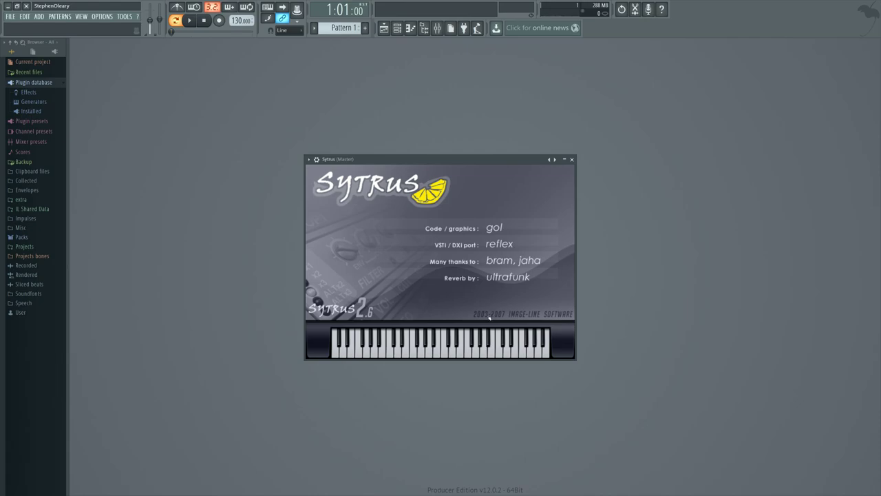
{"action": "left_click", "coordinate": [551, 209]}
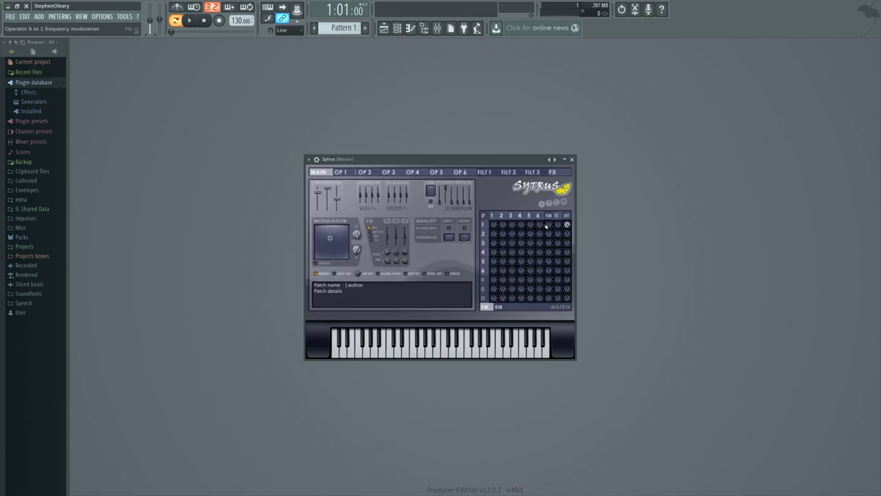
{"action": "left_click", "coordinate": [557, 206]}
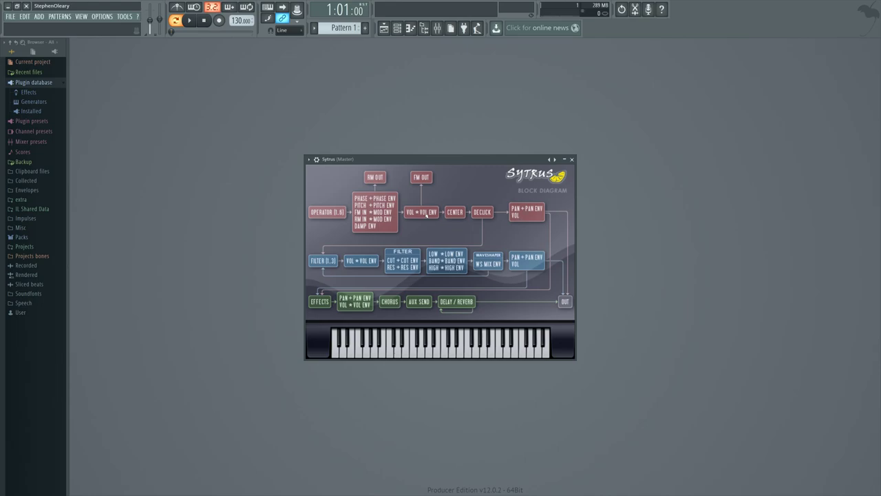
{"action": "left_click", "coordinate": [559, 204]}
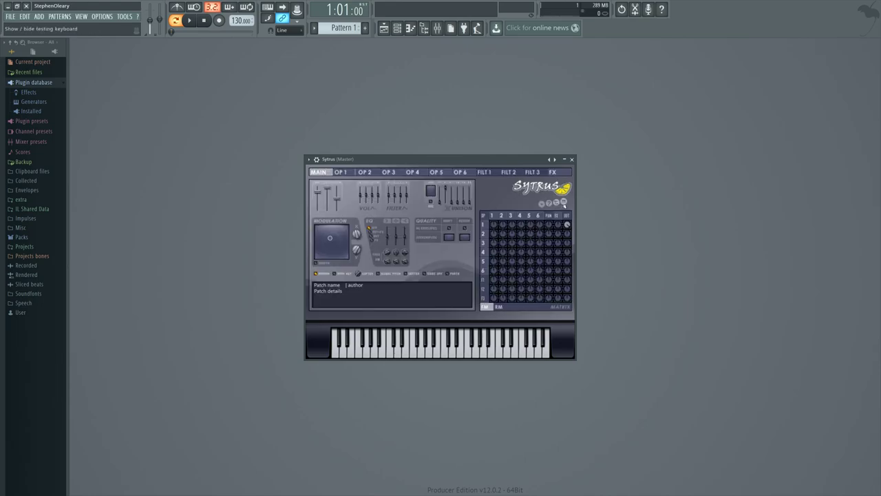
Hide and show Sytrus's testing keyboard several times, leaving it displayed
{"action": "left_click", "coordinate": [564, 203]}
{"action": "left_click", "coordinate": [565, 203]}
{"action": "left_click", "coordinate": [564, 203]}
{"action": "left_click", "coordinate": [565, 203]}
{"action": "left_click", "coordinate": [565, 201]}
{"action": "left_click", "coordinate": [564, 202]}
Reposition the Sytrus window slightly and open operator 1's settings
{"action": "mouse_move", "coordinate": [421, 160]}
{"action": "left_mouse_down"}
{"action": "mouse_move", "coordinate": [415, 180]}
{"action": "mouse_move", "coordinate": [385, 124]}
{"action": "mouse_move", "coordinate": [431, 157]}
{"action": "mouse_move", "coordinate": [413, 165]}
{"action": "mouse_move", "coordinate": [415, 151]}
{"action": "left_mouse_up"}
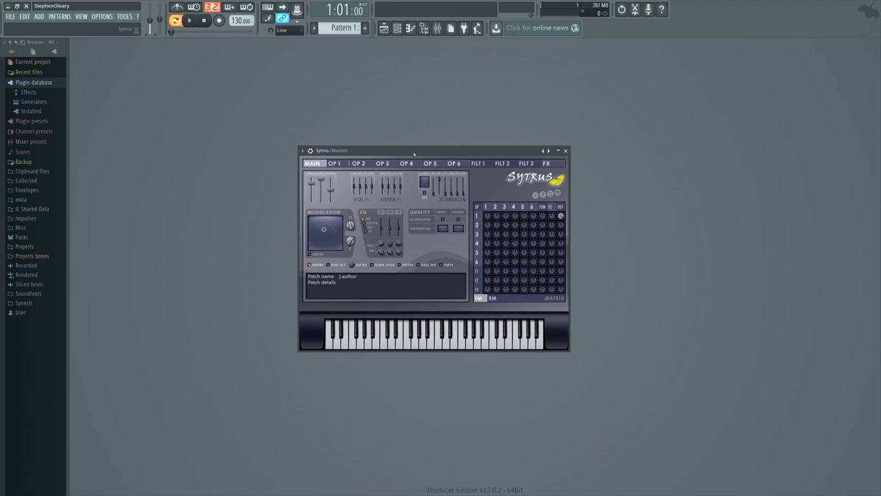
{"action": "left_click_drag", "start_coordinate": [414, 154], "coordinate": [419, 156]}
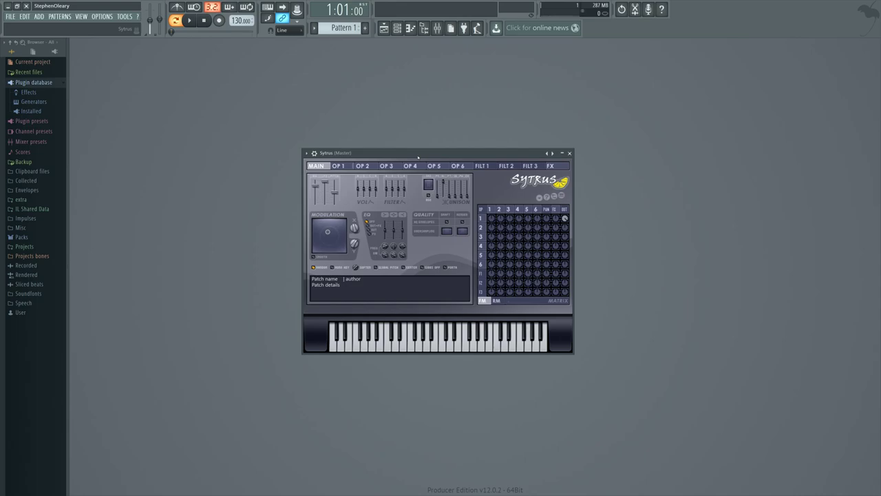
{"action": "left_click", "coordinate": [338, 166]}
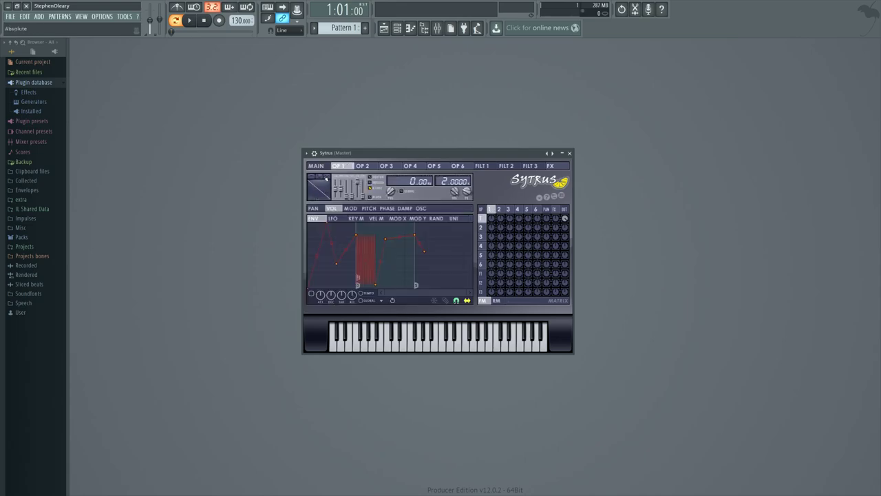